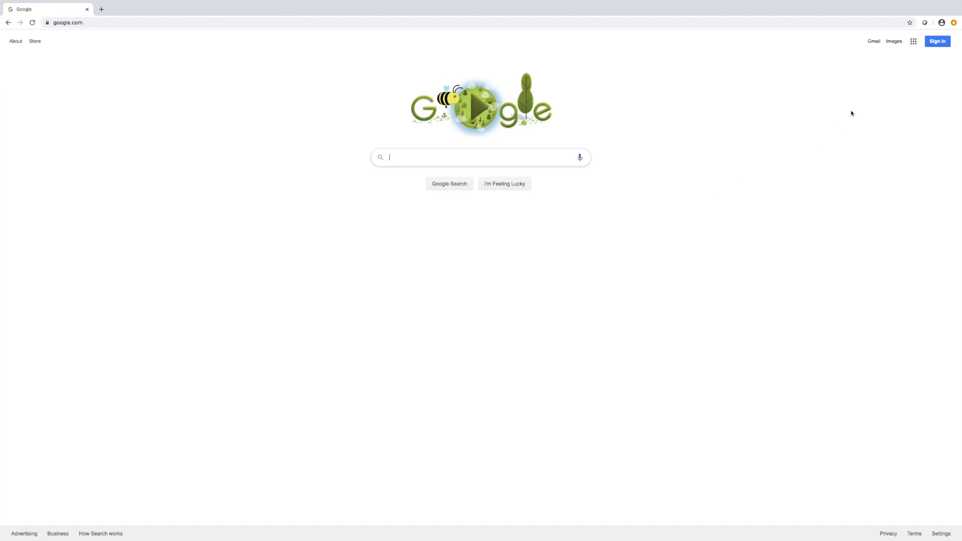
Step: Sign in through Gmail, go to Google Drive and create a blank Google Docs document
{"action": "left_click", "coordinate": [875, 42]}
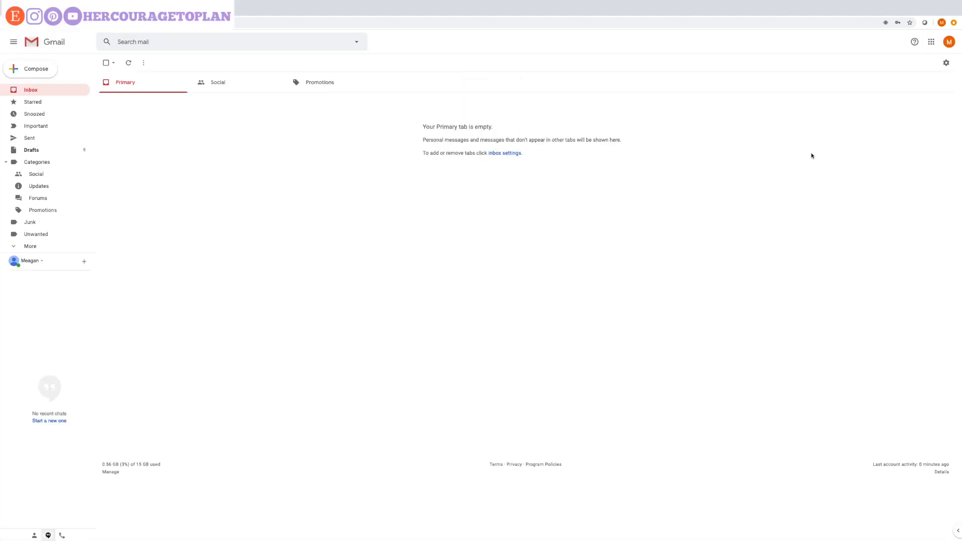
{"action": "left_click", "coordinate": [932, 44]}
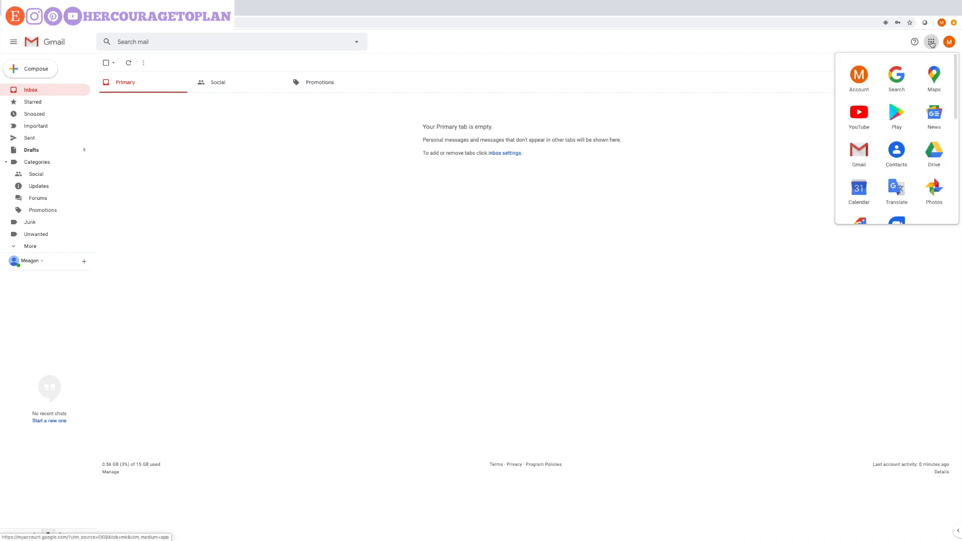
{"action": "left_click", "coordinate": [935, 153]}
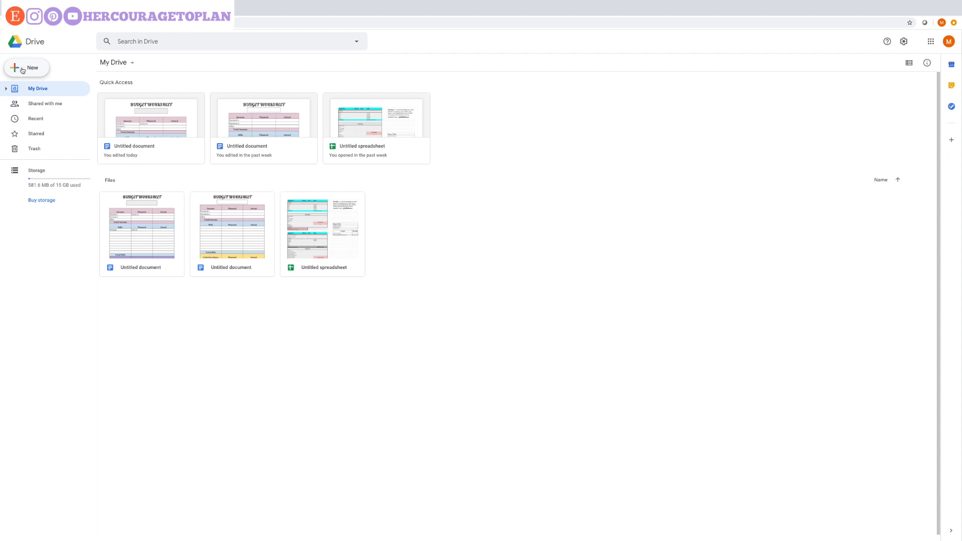
{"action": "left_click", "coordinate": [20, 71]}
{"action": "left_click", "coordinate": [44, 121]}
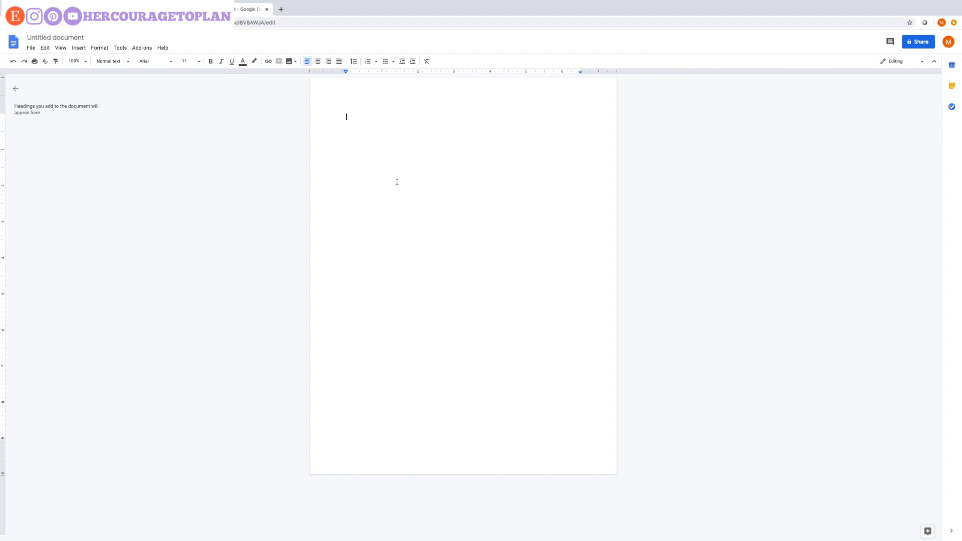
Step: Set the document's top and bottom page margins to .25 inches
{"action": "left_click", "coordinate": [31, 48]}
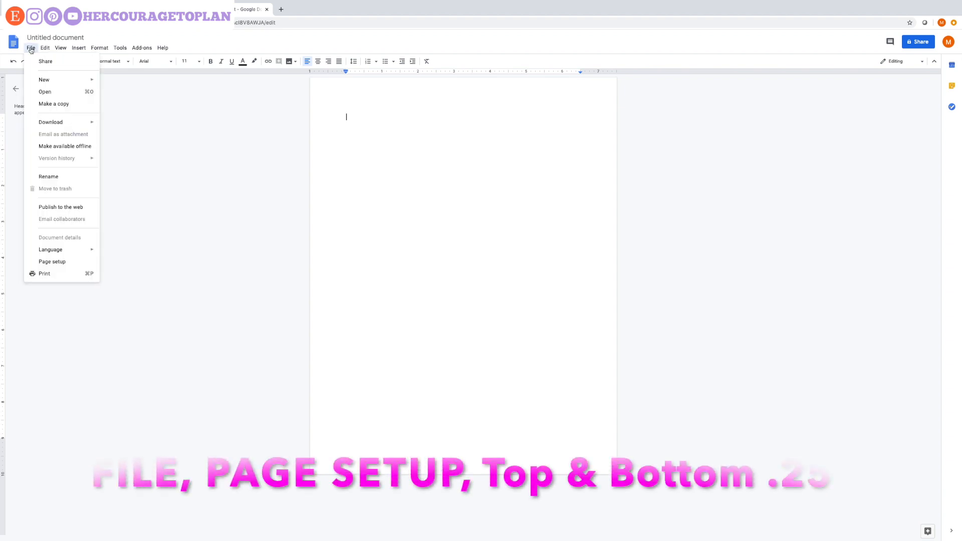
{"action": "left_click", "coordinate": [56, 262]}
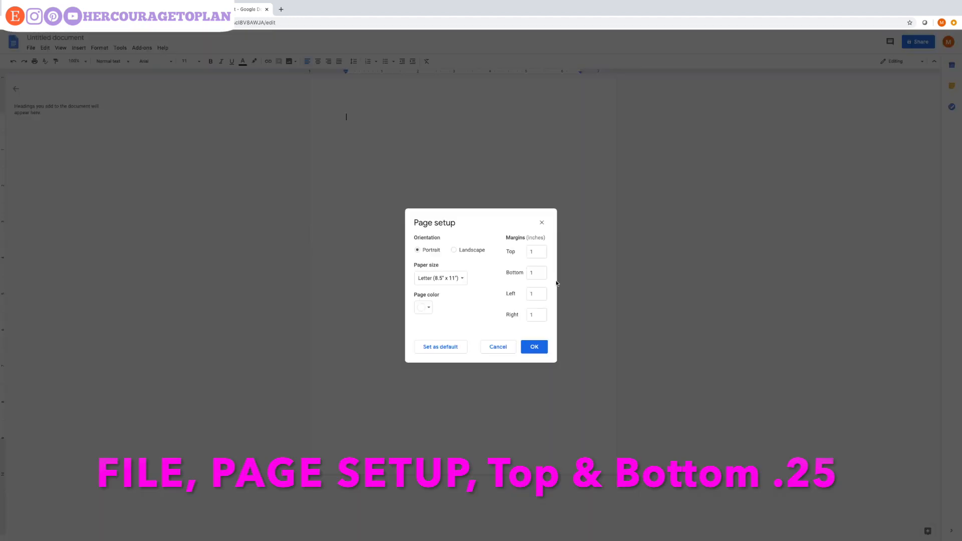
{"action": "left_click", "coordinate": [535, 250]}
{"action": "type", "text": ".25"}
{"action": "key", "text": "Tab"}
{"action": "type", "text": ".25"}
{"action": "key", "text": "Tab"}
{"action": "left_click", "coordinate": [538, 346]}
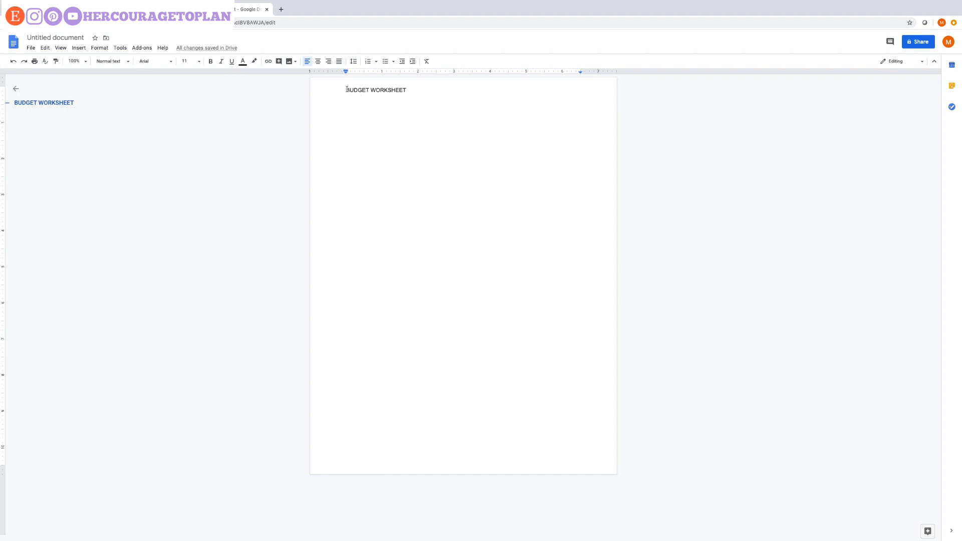
Step: Center the BUDGET WORKSHEET title and format it in Lobster at size 30
{"action": "left_click_drag", "start_coordinate": [346, 89], "coordinate": [410, 92]}
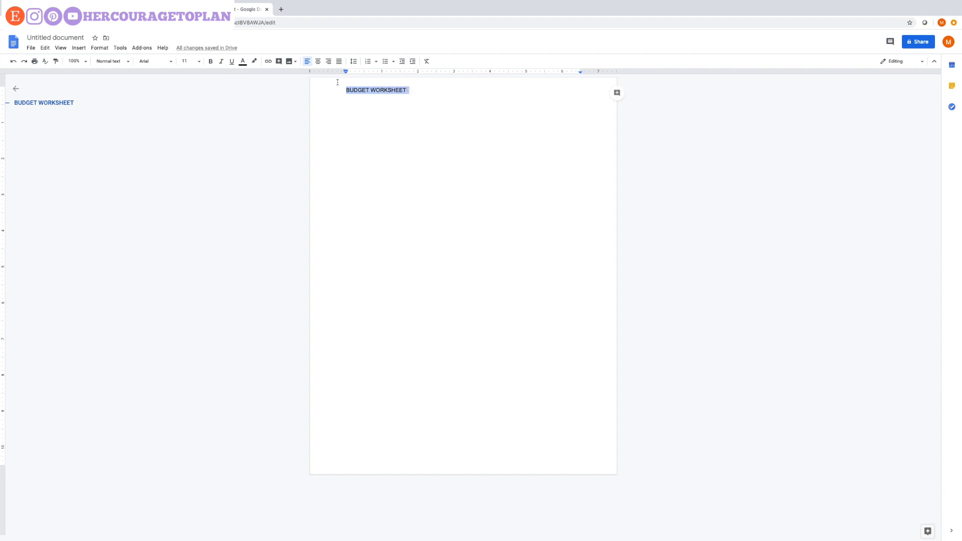
{"action": "left_click", "coordinate": [318, 61]}
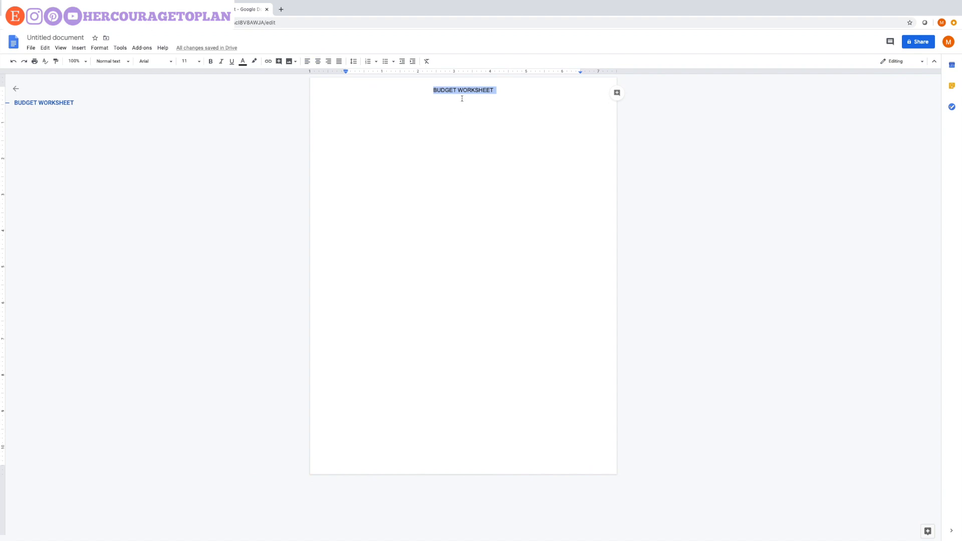
{"action": "left_click", "coordinate": [173, 62]}
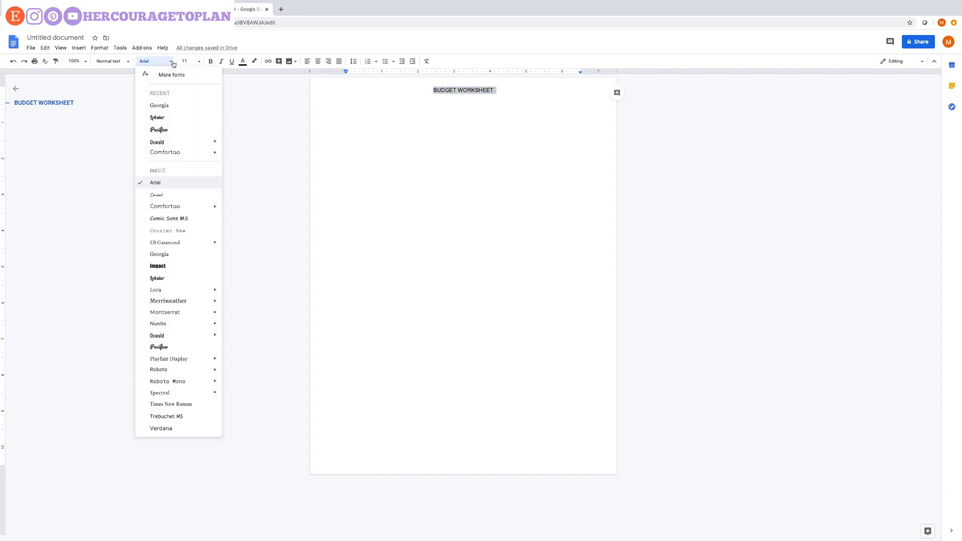
{"action": "left_click", "coordinate": [164, 118]}
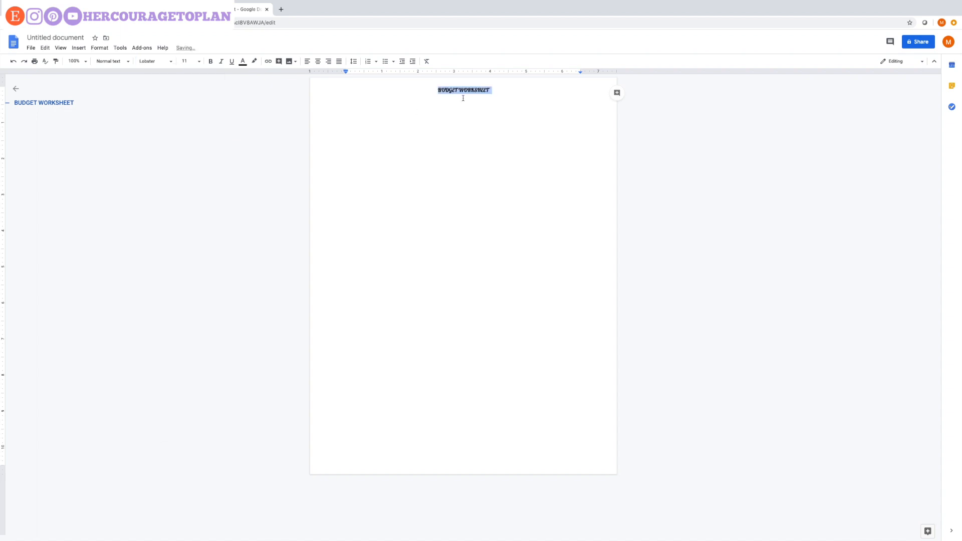
{"action": "left_click", "coordinate": [199, 63]}
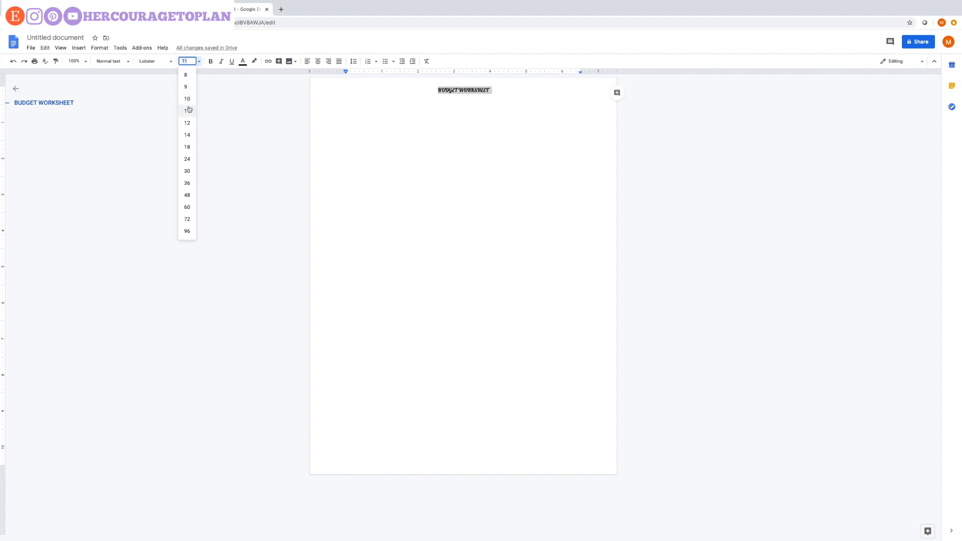
{"action": "left_click", "coordinate": [187, 172]}
Step: Start a new line below the title with the font size set to 12
{"action": "key", "text": "Return"}
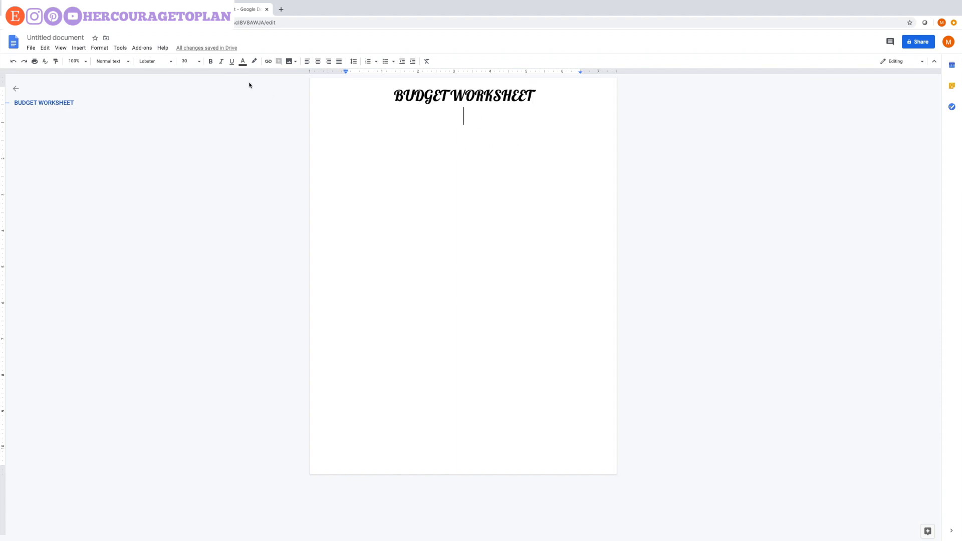
{"action": "left_click", "coordinate": [188, 61]}
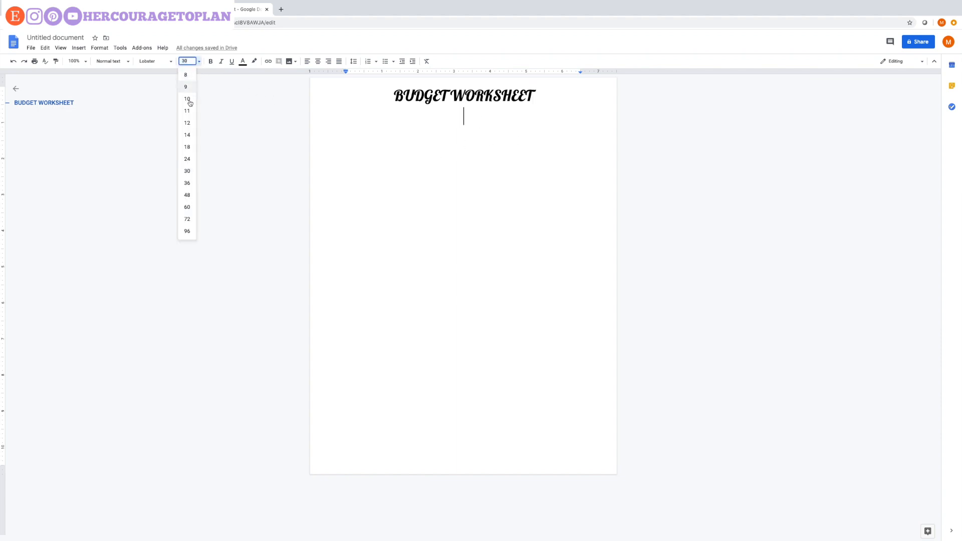
{"action": "left_click", "coordinate": [188, 123]}
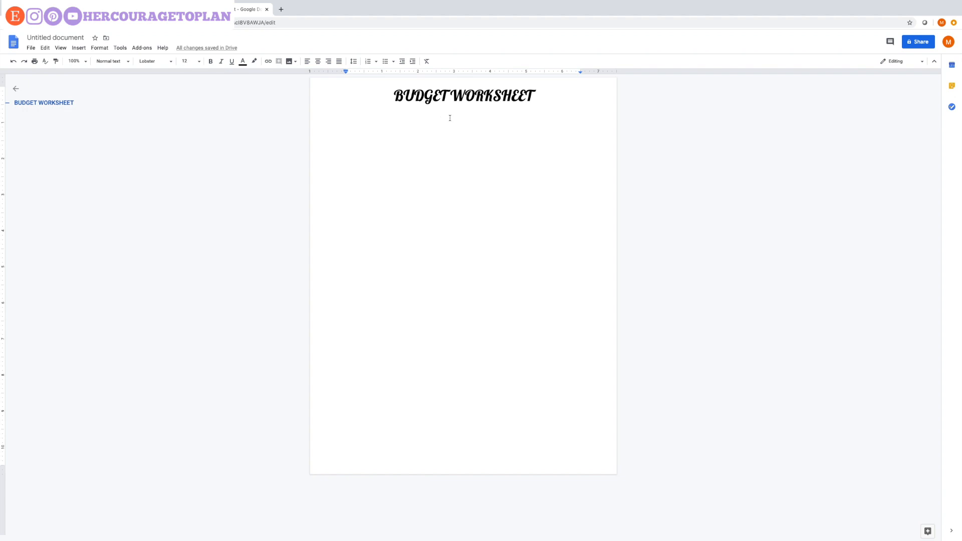
Step: Insert a new drawing below the title and draw a shallow text box spanning about 1 to 4 on its horizontal ruler
{"action": "left_click", "coordinate": [79, 48]}
{"action": "mouse_move", "coordinate": [87, 86]}
{"action": "left_click", "coordinate": [175, 88]}
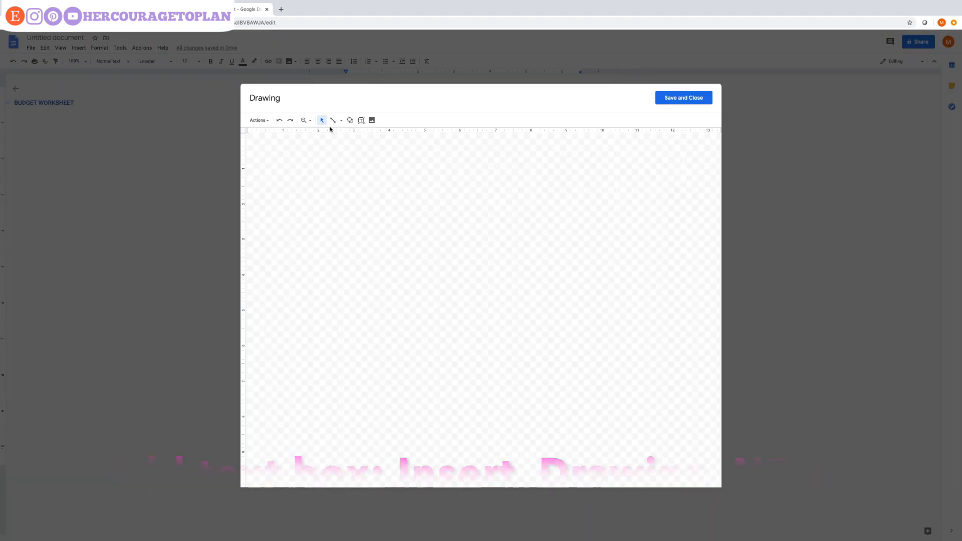
{"action": "left_click", "coordinate": [362, 121]}
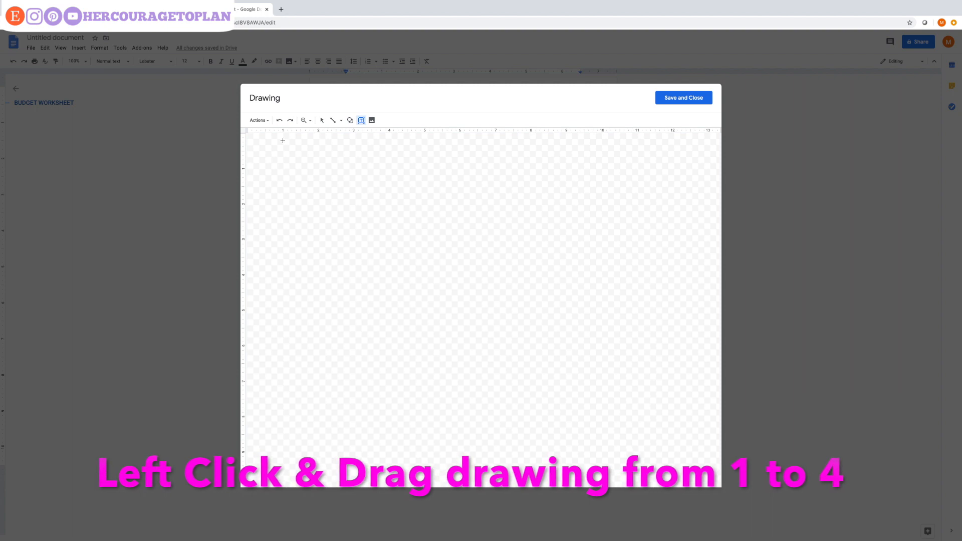
{"action": "mouse_move", "coordinate": [282, 140]}
{"action": "left_mouse_down"}
{"action": "mouse_move", "coordinate": [321, 159]}
{"action": "mouse_move", "coordinate": [393, 157]}
{"action": "left_mouse_up"}
{"action": "left_click", "coordinate": [353, 159]}
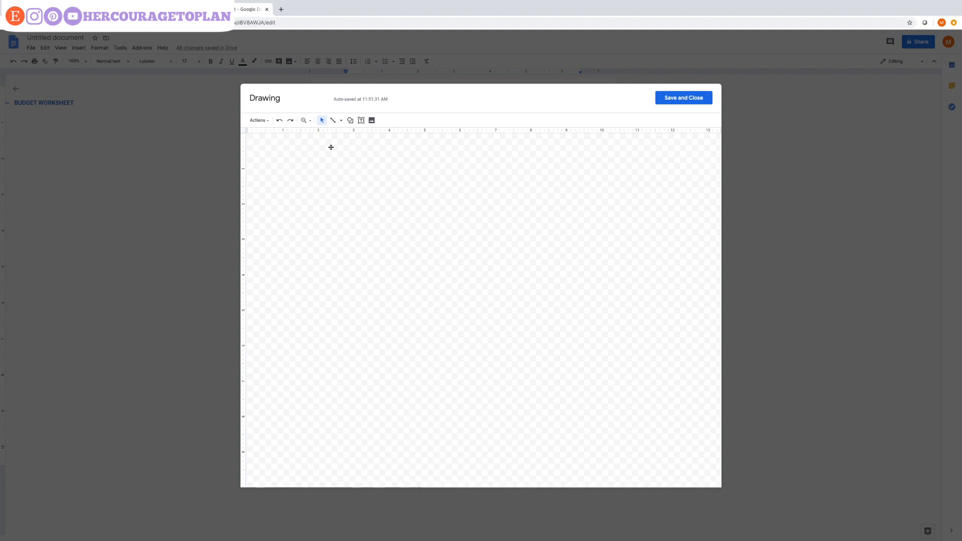
Step: Give the text box a black border and a light gray fill, and save the drawing into the document
{"action": "left_click", "coordinate": [331, 148]}
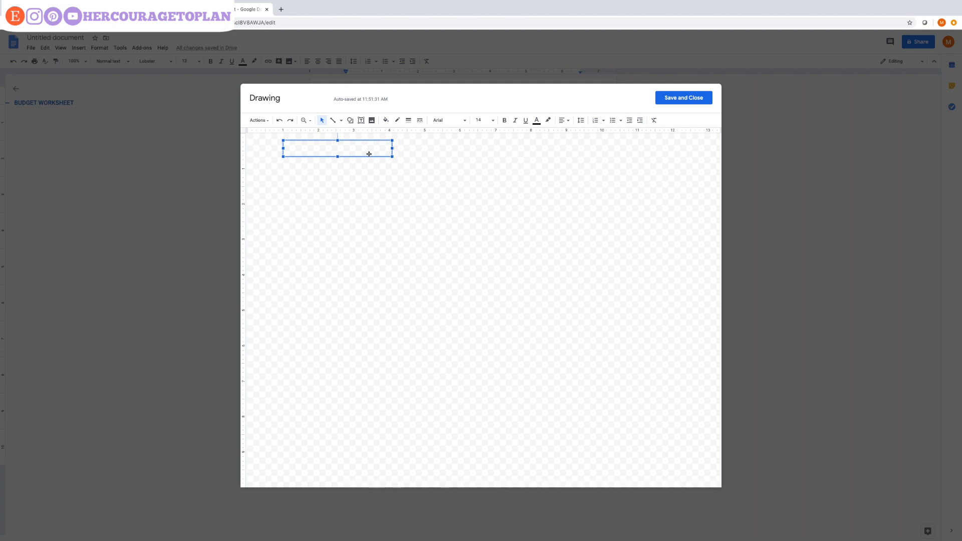
{"action": "left_click", "coordinate": [397, 121]}
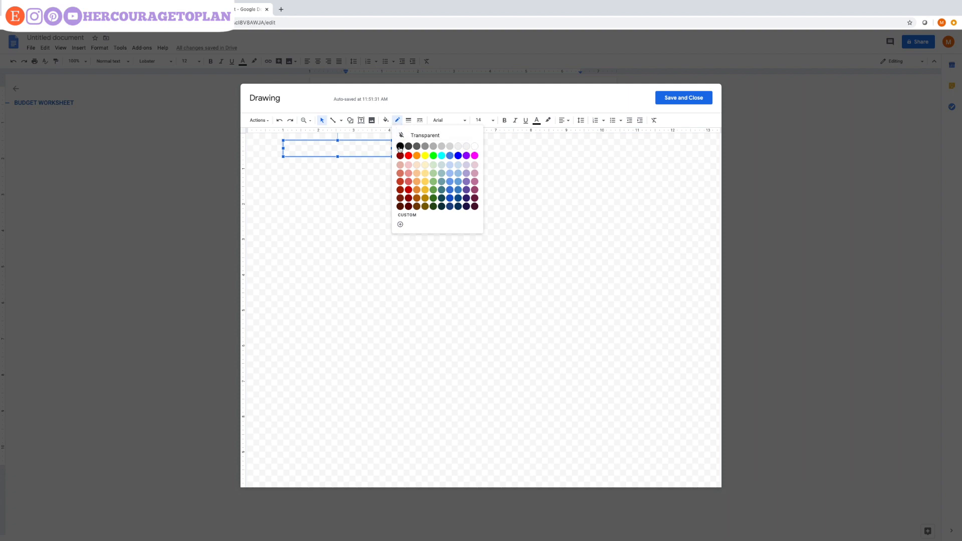
{"action": "left_click", "coordinate": [400, 146]}
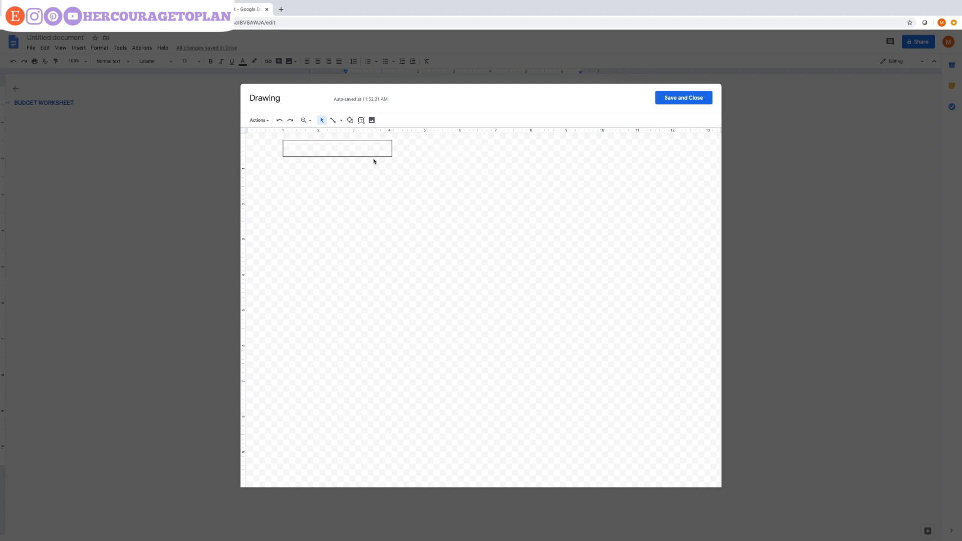
{"action": "left_click", "coordinate": [330, 147]}
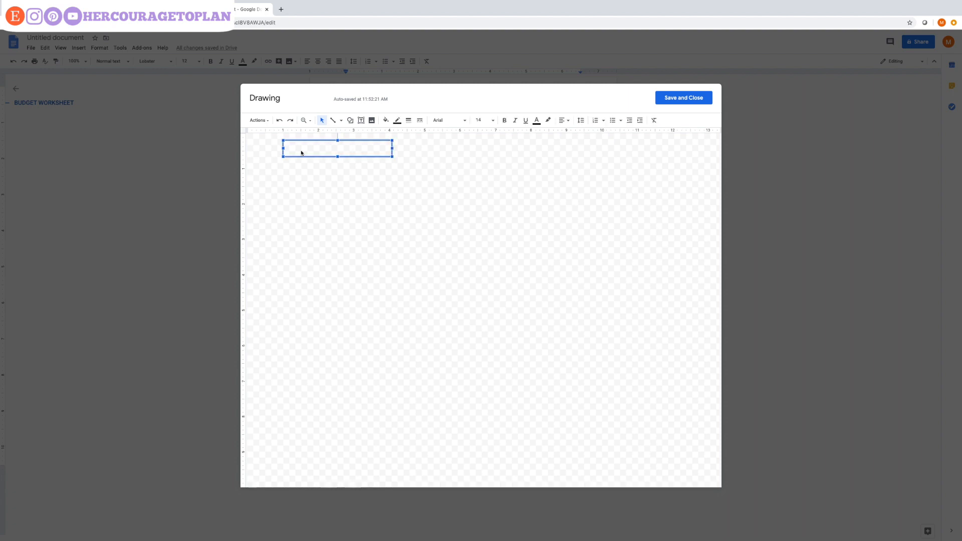
{"action": "left_click", "coordinate": [386, 122]}
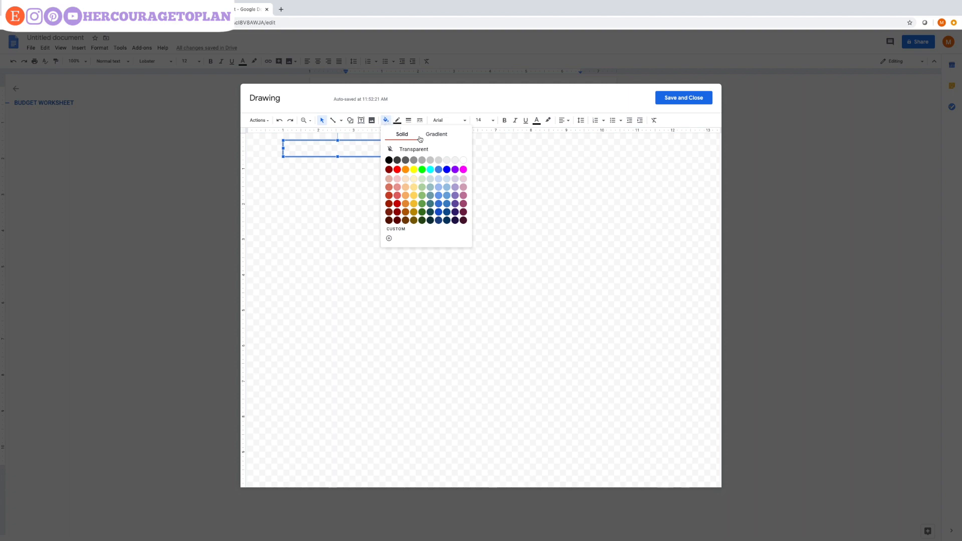
{"action": "left_click", "coordinate": [447, 160]}
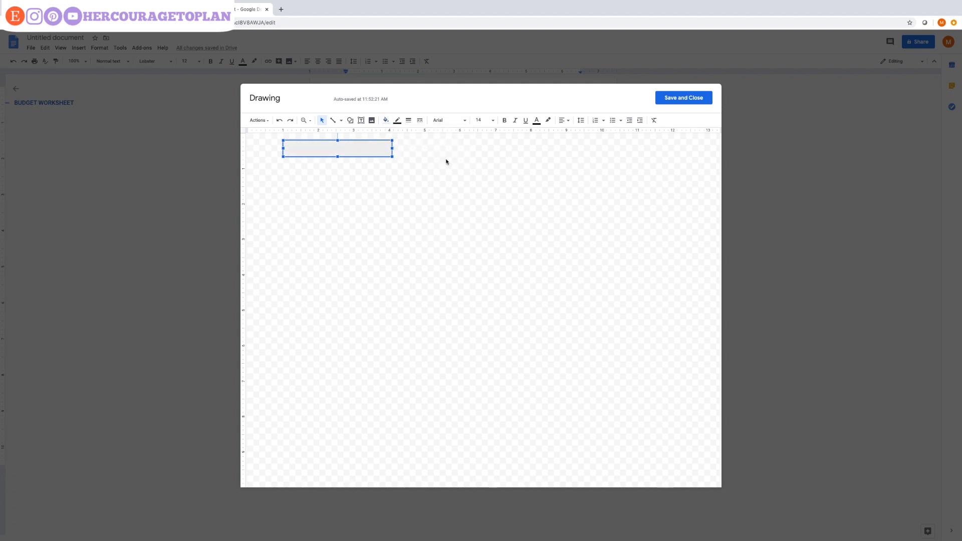
{"action": "left_click", "coordinate": [446, 162]}
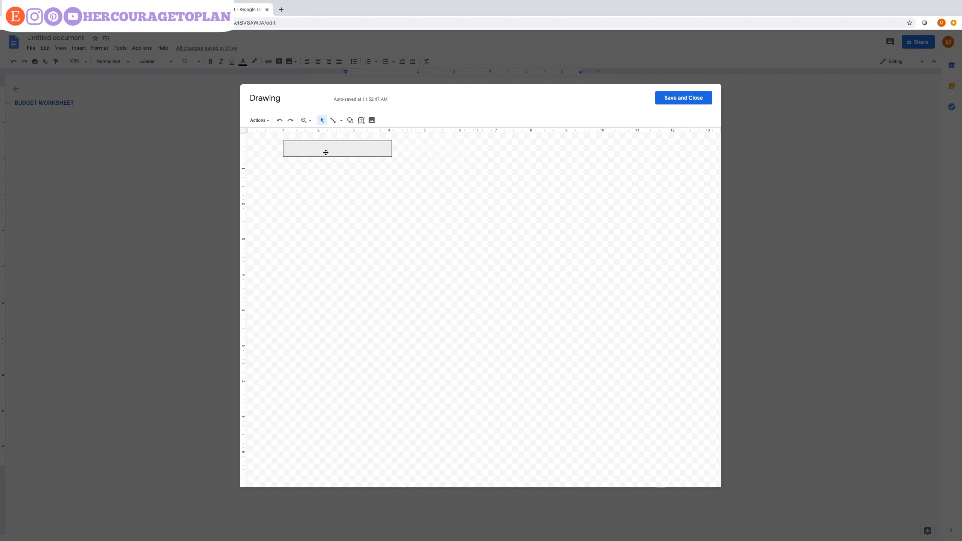
{"action": "left_click", "coordinate": [666, 103]}
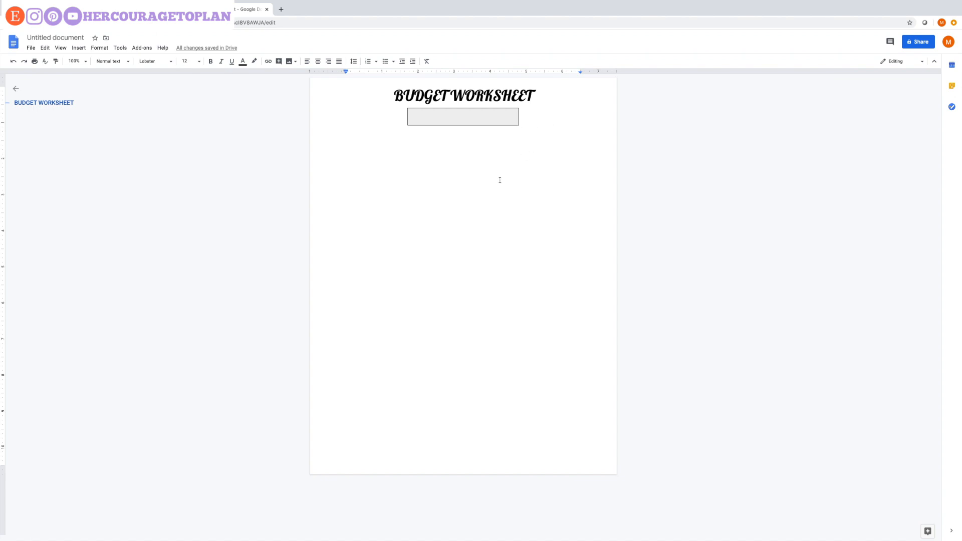
Step: Insert a left-aligned table of 3 columns by 20 rows on the line below the gray box
{"action": "left_click", "coordinate": [467, 138]}
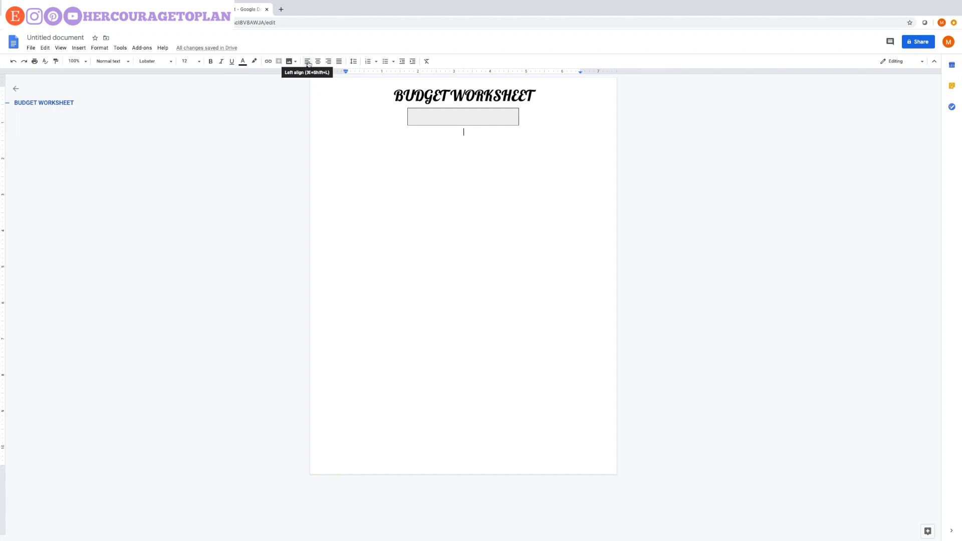
{"action": "left_click", "coordinate": [308, 61]}
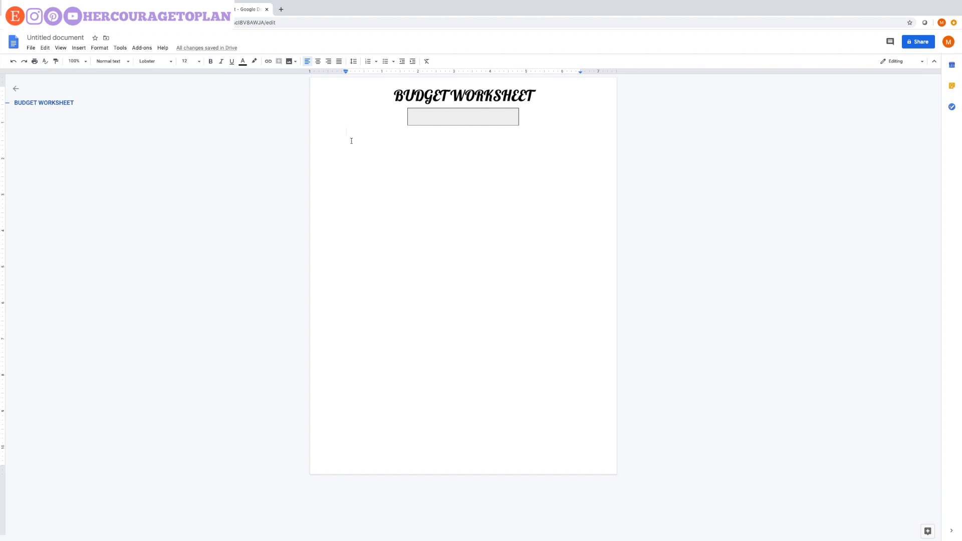
{"action": "left_click", "coordinate": [78, 48]}
{"action": "mouse_move", "coordinate": [84, 78]}
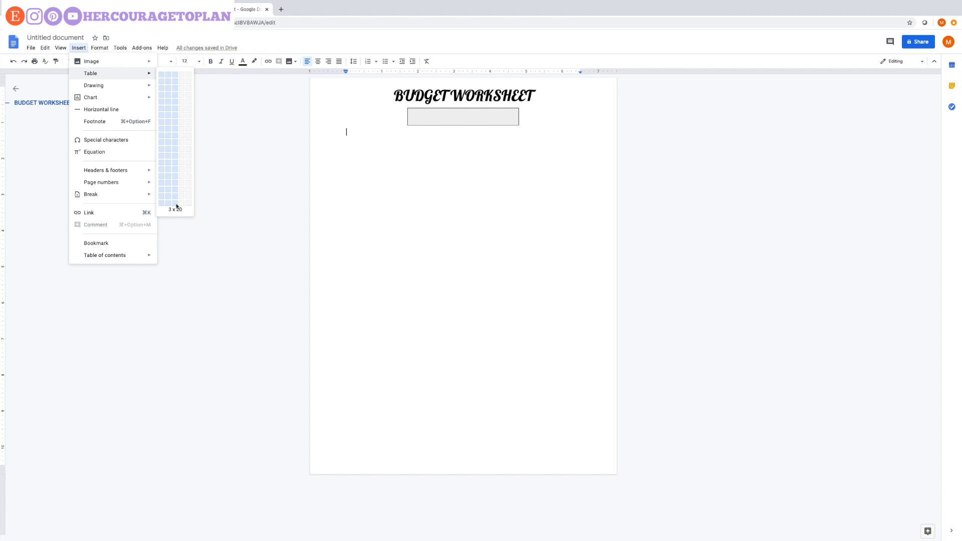
{"action": "left_click", "coordinate": [176, 206]}
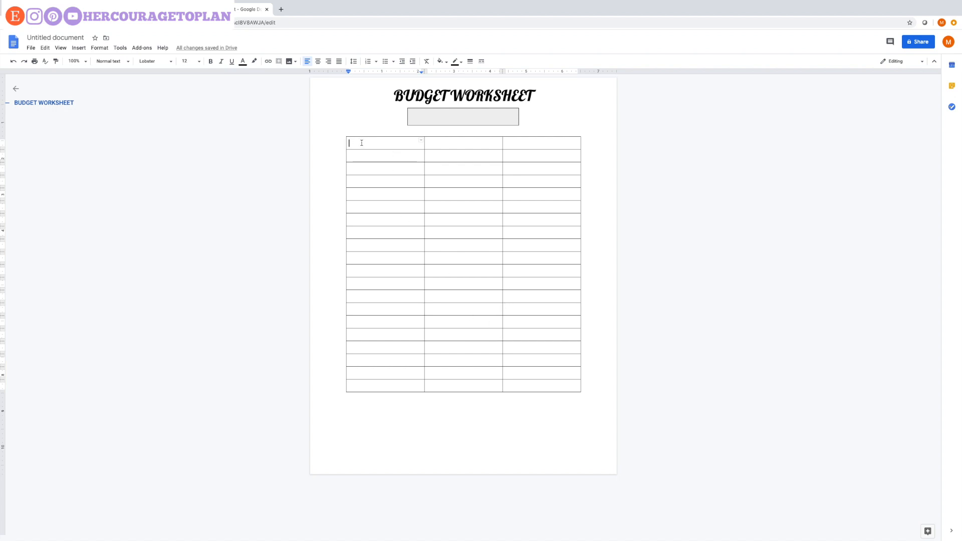
Step: In the properties of the whole table, set the minimum row height to 0.22 inches and the cell padding to 0.02
{"action": "left_click_drag", "start_coordinate": [353, 143], "coordinate": [544, 388]}
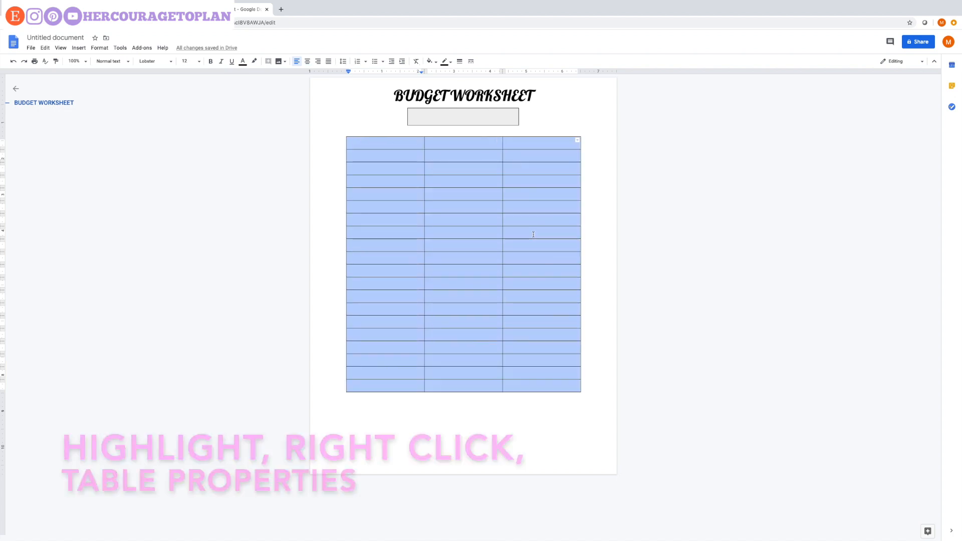
{"action": "right_click", "coordinate": [533, 235]}
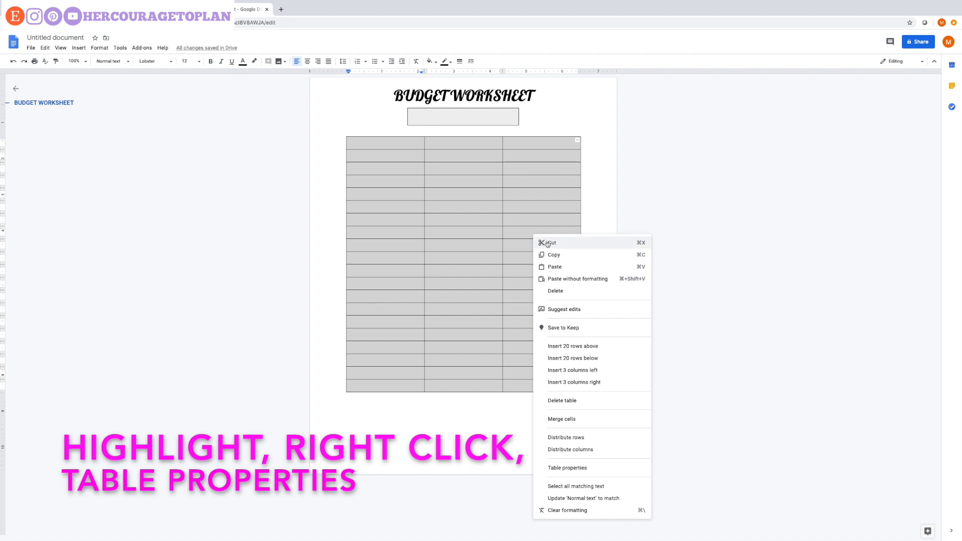
{"action": "left_click", "coordinate": [571, 468]}
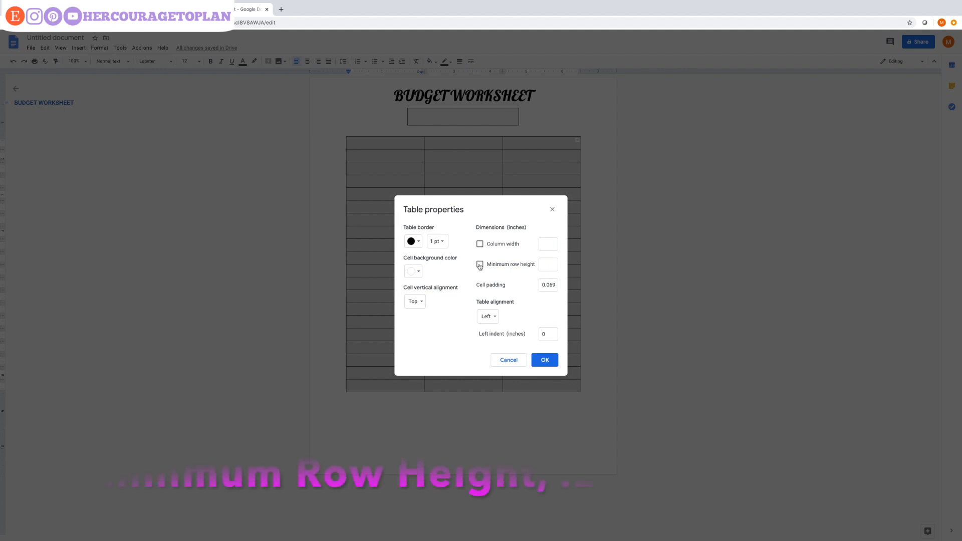
{"action": "left_click", "coordinate": [480, 264]}
{"action": "left_click", "coordinate": [548, 264]}
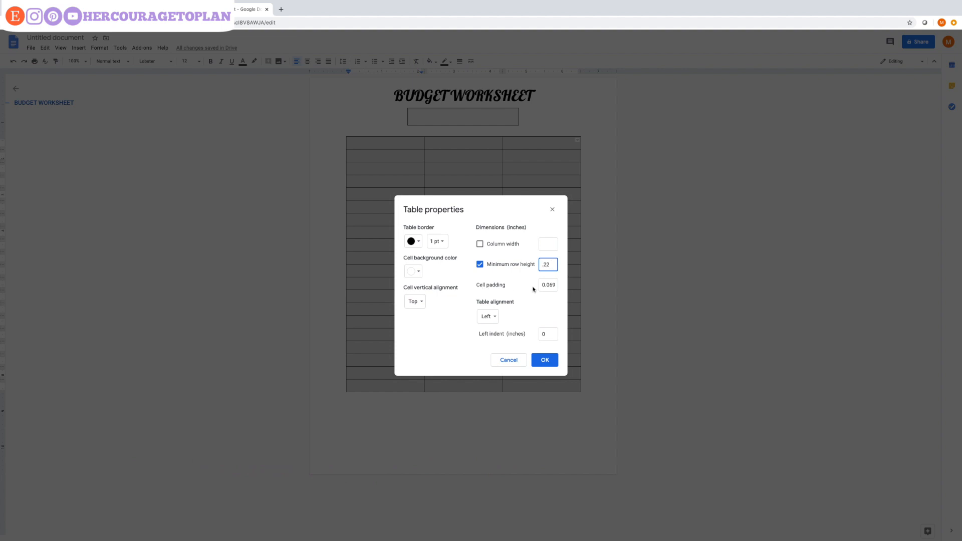
{"action": "left_click_drag", "start_coordinate": [549, 285], "coordinate": [557, 285]}
{"action": "type", "text": "2"}
Step: Set the table alignment to Center and apply the table properties
{"action": "left_click", "coordinate": [487, 316]}
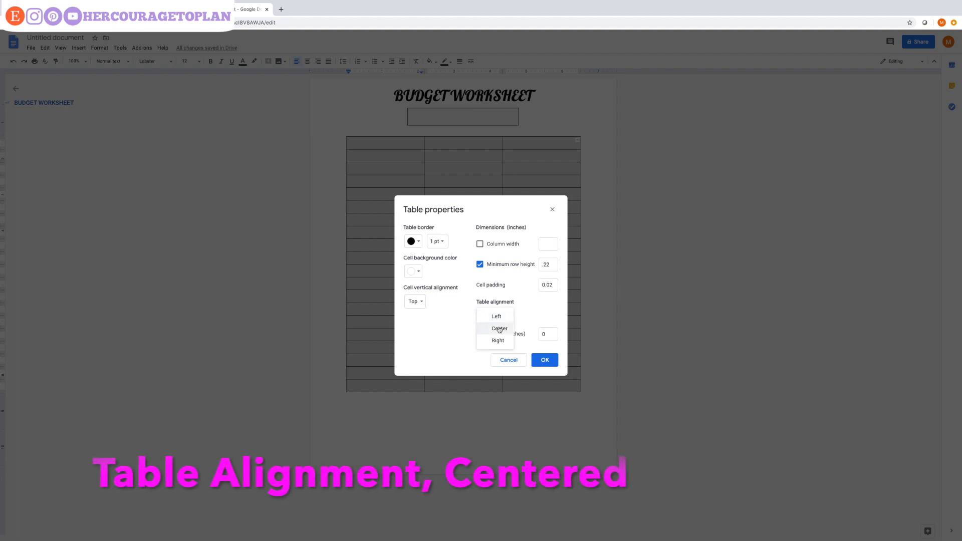
{"action": "left_click", "coordinate": [500, 330]}
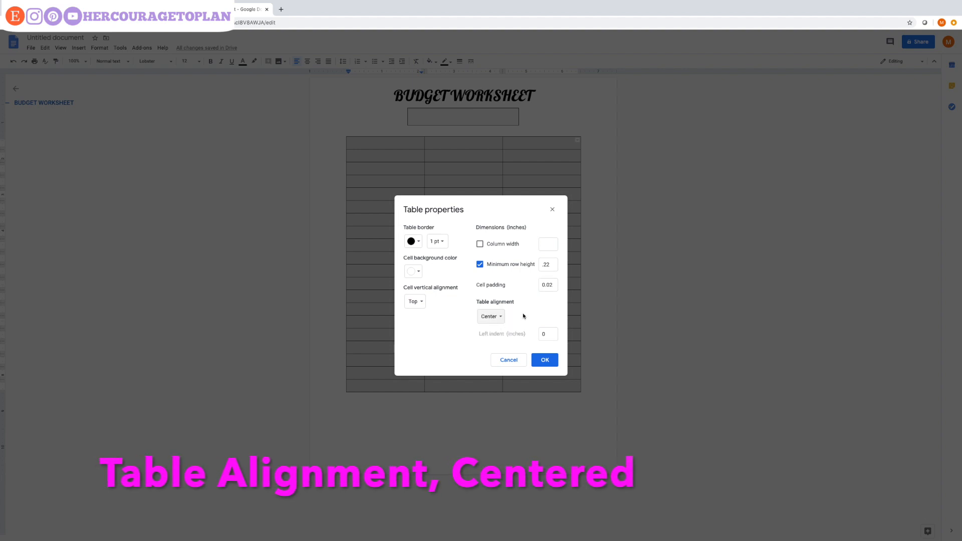
{"action": "left_click", "coordinate": [546, 361]}
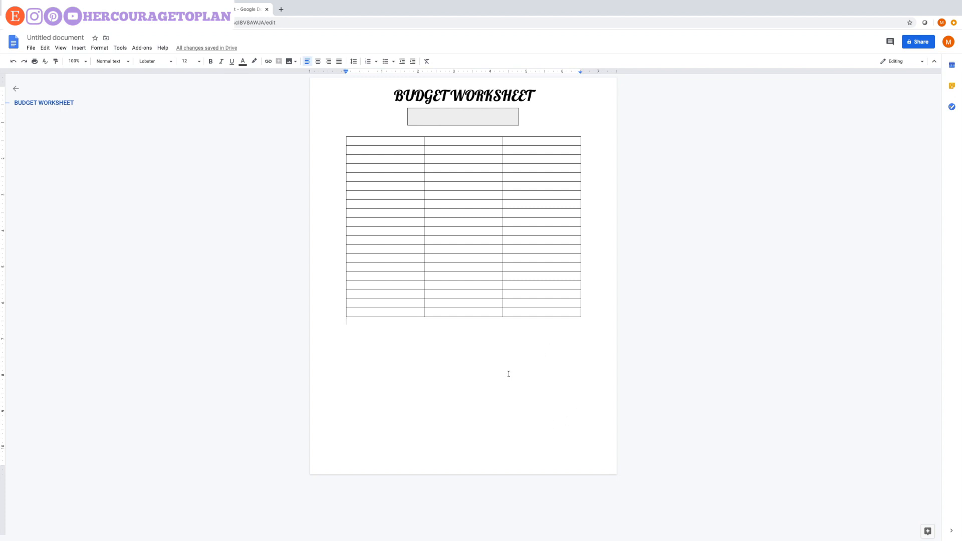
Step: Enter the headers Income, Planned and Actual across the table's first row
{"action": "left_click", "coordinate": [369, 141]}
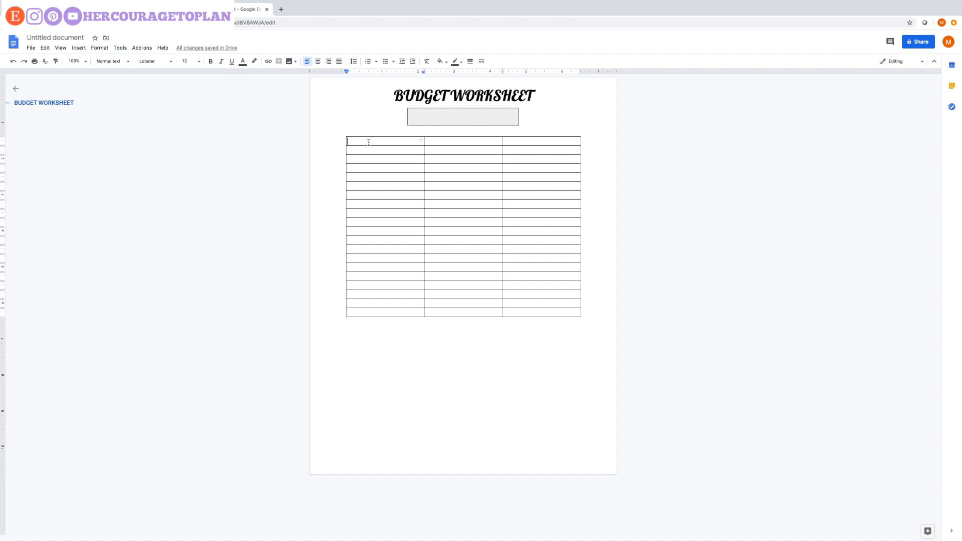
{"action": "type", "text": "1"}
{"action": "type", "text": "ncome"}
{"action": "key", "text": "Tab"}
{"action": "type", "text": "Planned"}
{"action": "key", "text": "Tab"}
{"action": "type", "text": "Actual"}
{"action": "key", "text": "Tab"}
Step: Format the Income, Planned and Actual header row as centered, bold Georgia at size 14
{"action": "triple_click", "coordinate": [411, 143]}
{"action": "left_click_drag", "start_coordinate": [411, 142], "coordinate": [525, 144]}
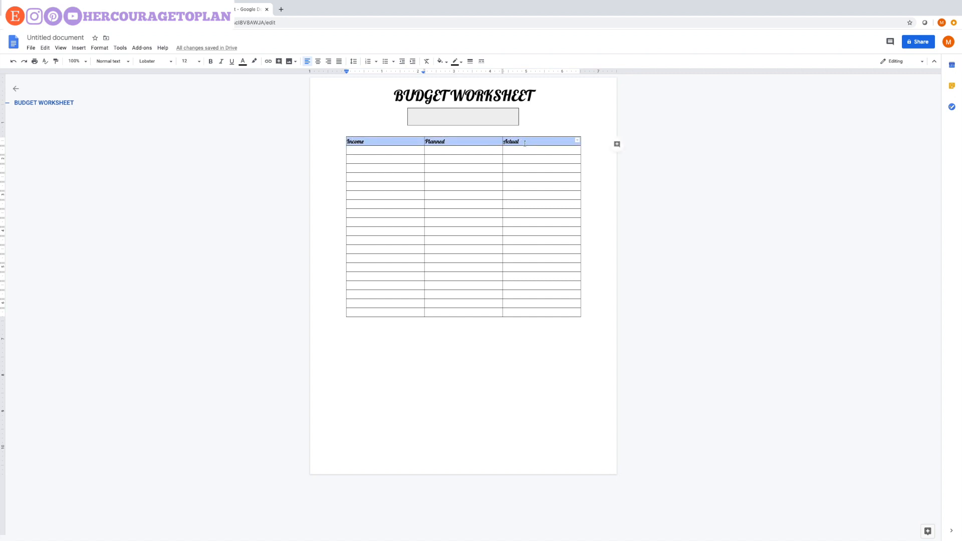
{"action": "left_click", "coordinate": [319, 61]}
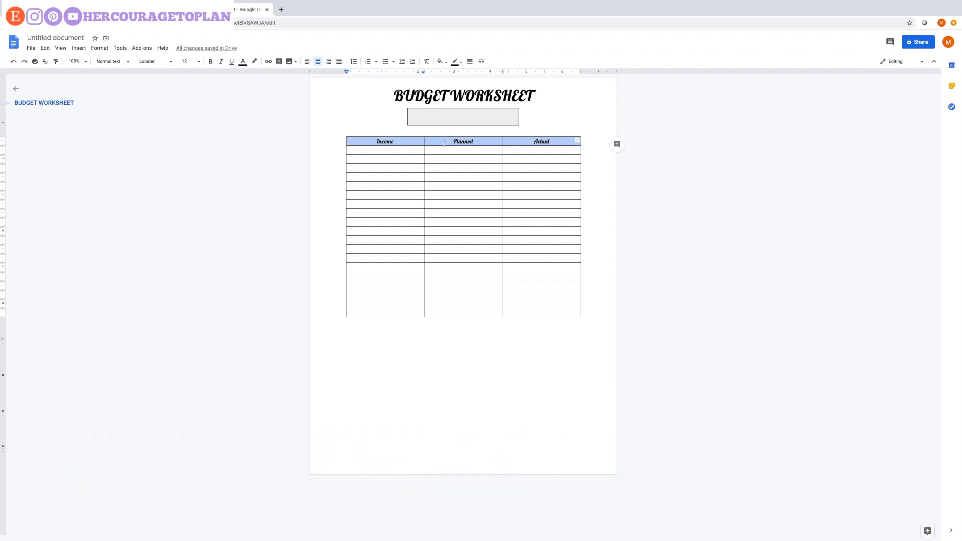
{"action": "left_click", "coordinate": [172, 62]}
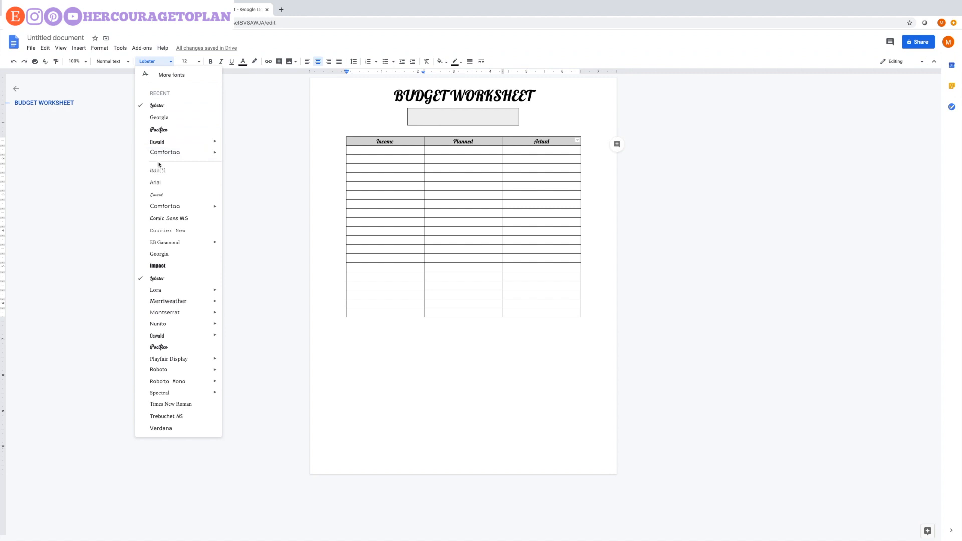
{"action": "left_click", "coordinate": [191, 117]}
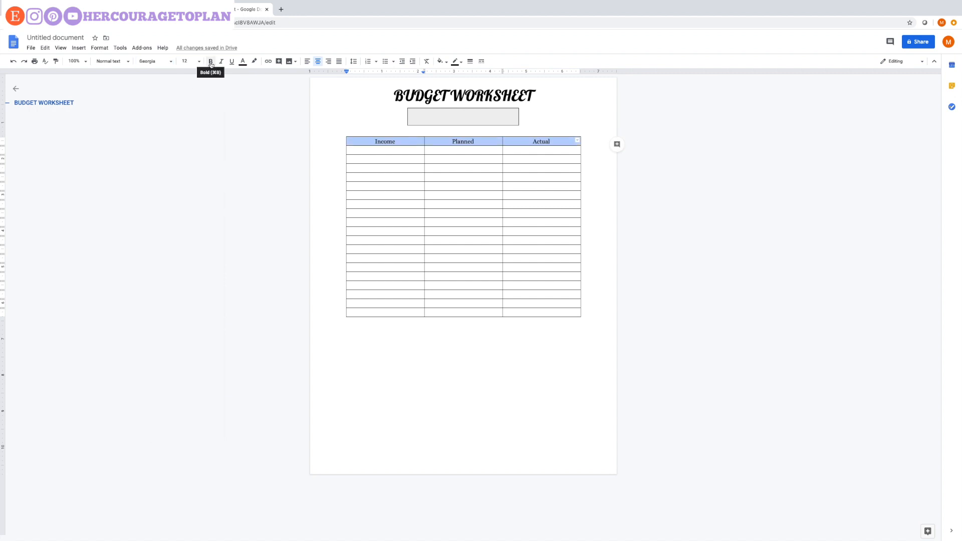
{"action": "left_click", "coordinate": [211, 64]}
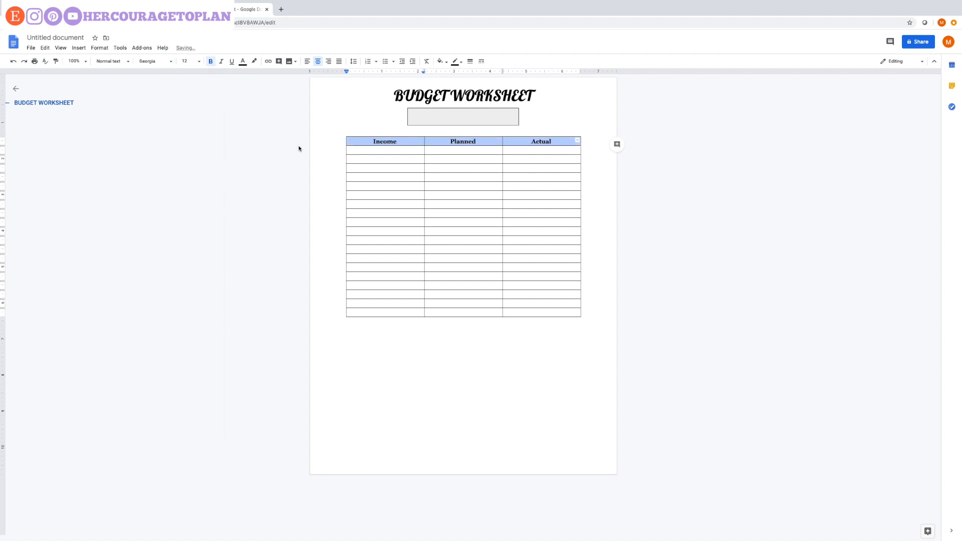
{"action": "left_click", "coordinate": [197, 63]}
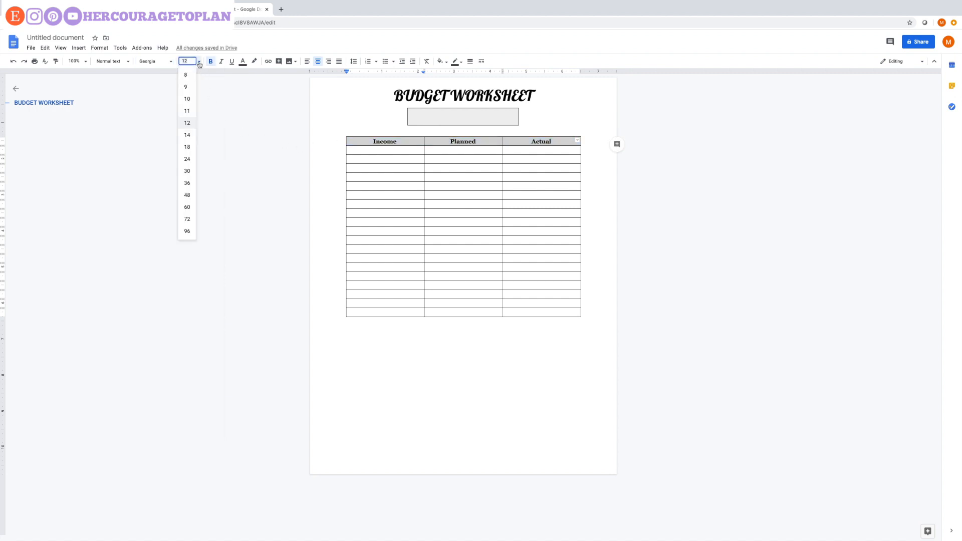
{"action": "left_click", "coordinate": [187, 135]}
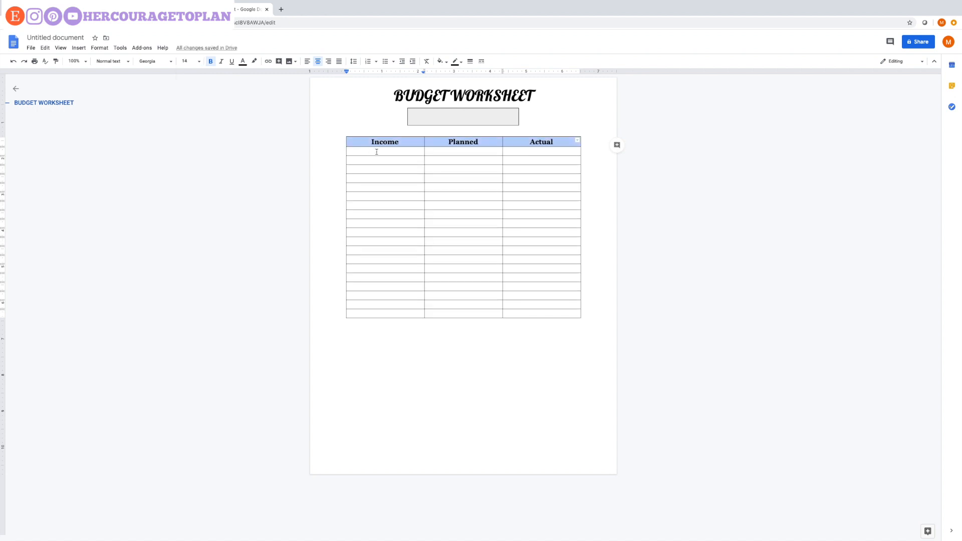
Step: Change the font of all the empty table rows below the header to Georgia
{"action": "left_click", "coordinate": [376, 152]}
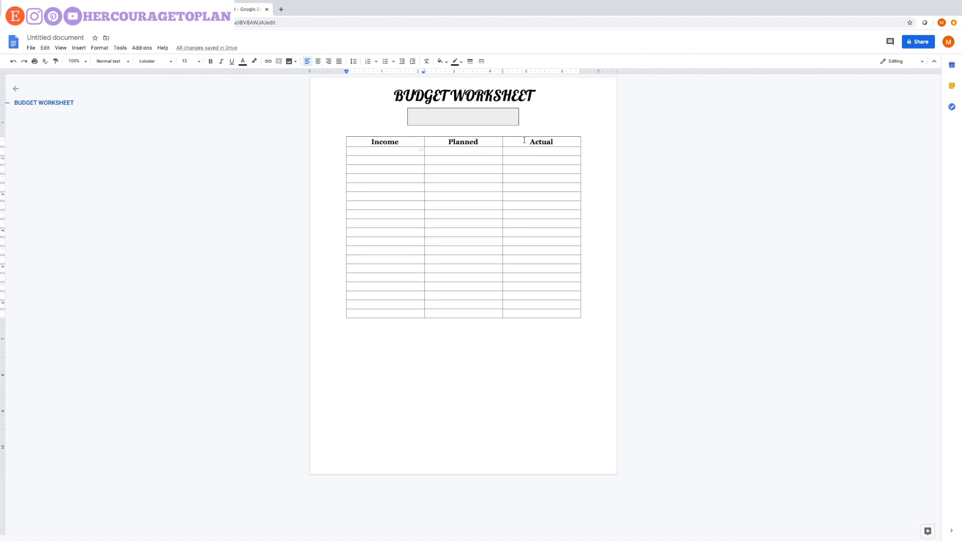
{"action": "left_click_drag", "start_coordinate": [351, 151], "coordinate": [529, 313]}
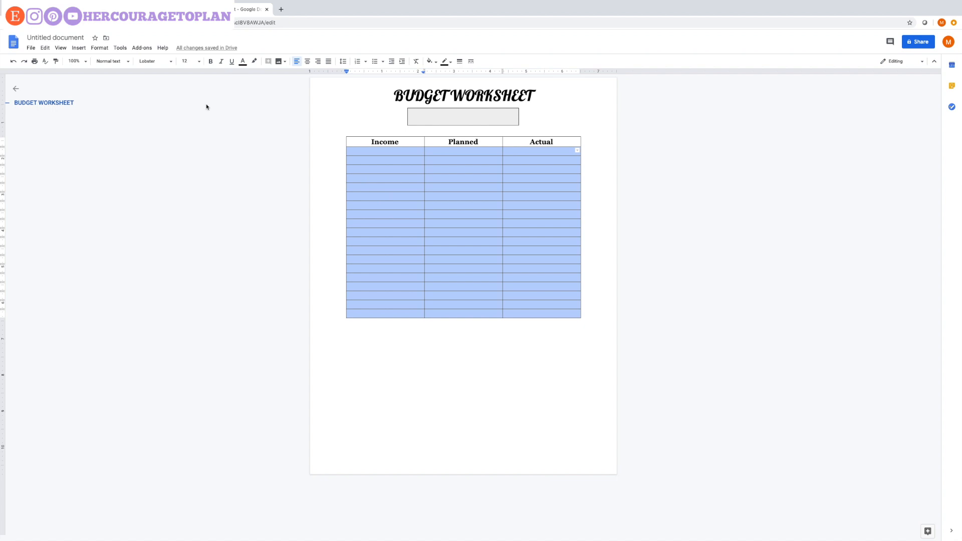
{"action": "left_click", "coordinate": [171, 61]}
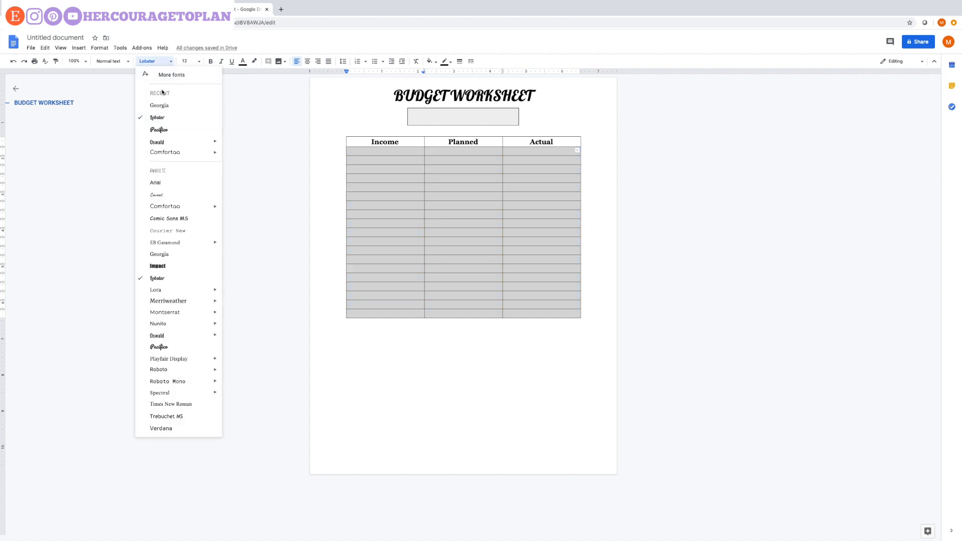
{"action": "left_click", "coordinate": [172, 254]}
Step: Enter Paycheck 1, Paycheck 2, Other and Total Income down the first column below the Income header
{"action": "left_click", "coordinate": [368, 160]}
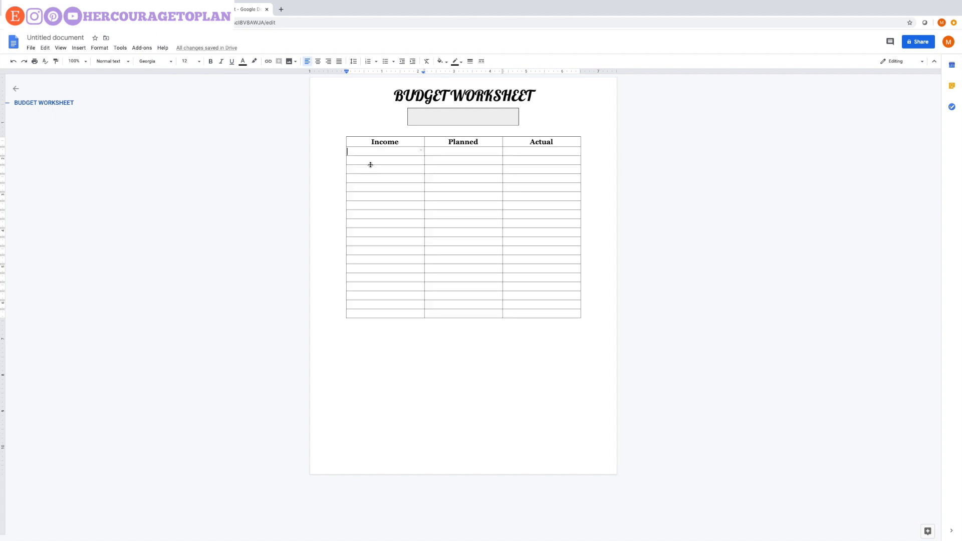
{"action": "type", "text": "Paycheck 1"}
{"action": "key", "text": "Down"}
{"action": "type", "text": "Paycheck 2"}
{"action": "key", "text": "Down"}
{"action": "type", "text": "Other"}
{"action": "left_click", "coordinate": [366, 180]}
{"action": "type", "text": "Total Income"}
Step: Center the Total Income label and make it bold at size 14
{"action": "left_click_drag", "start_coordinate": [348, 179], "coordinate": [386, 180]}
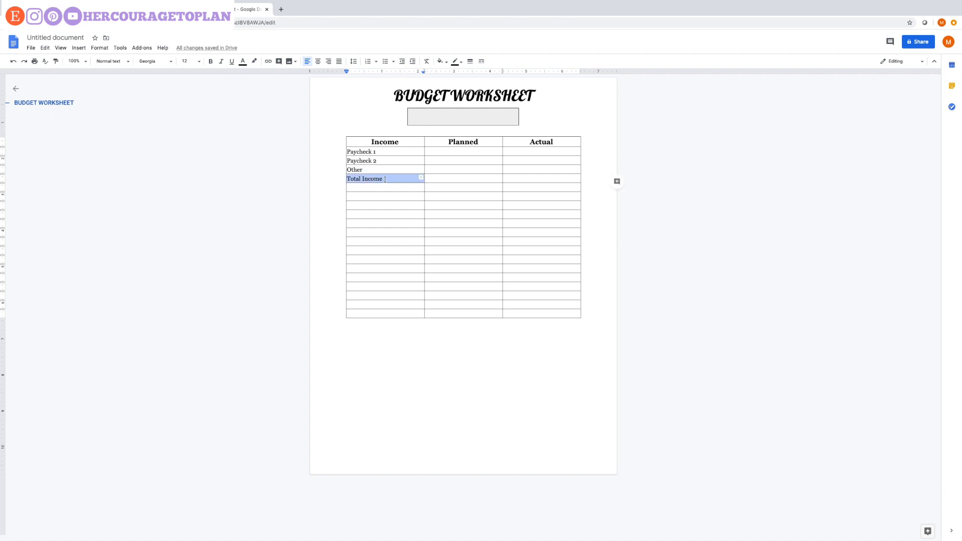
{"action": "left_click", "coordinate": [319, 65]}
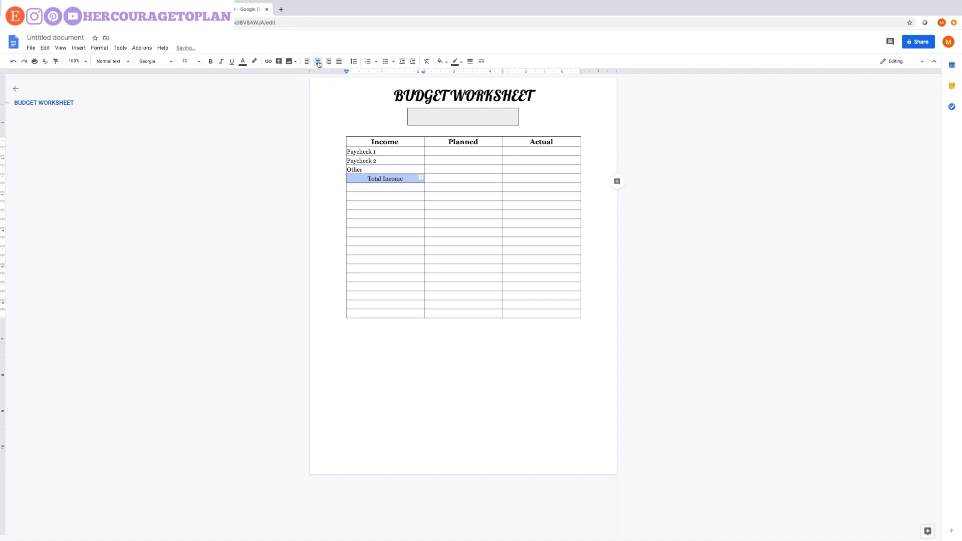
{"action": "left_click", "coordinate": [211, 62]}
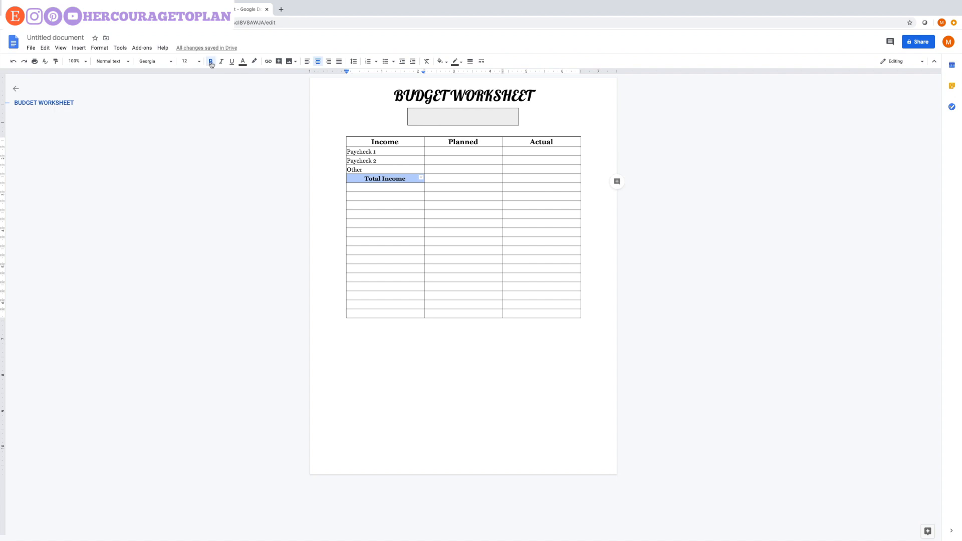
{"action": "left_click", "coordinate": [197, 62]}
{"action": "left_click", "coordinate": [191, 135]}
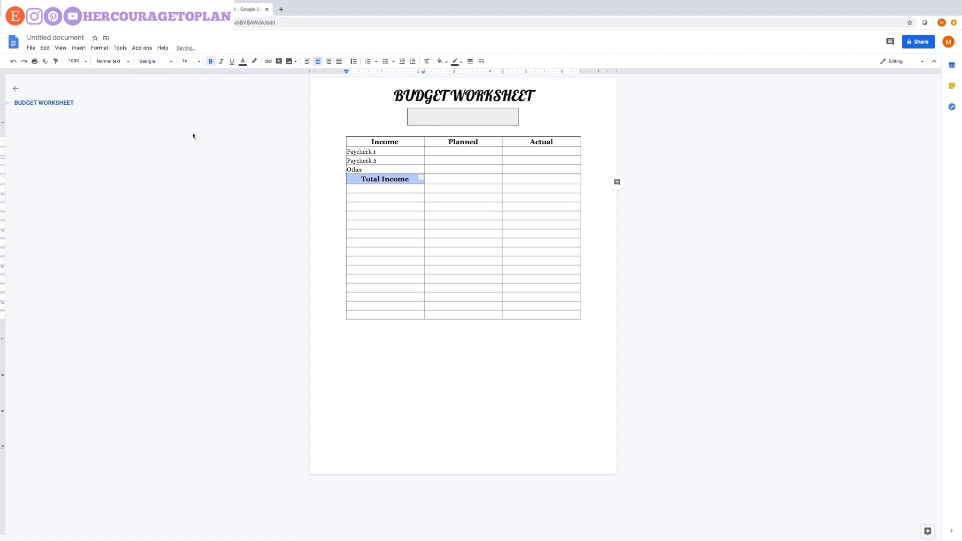
{"action": "left_click", "coordinate": [386, 188]}
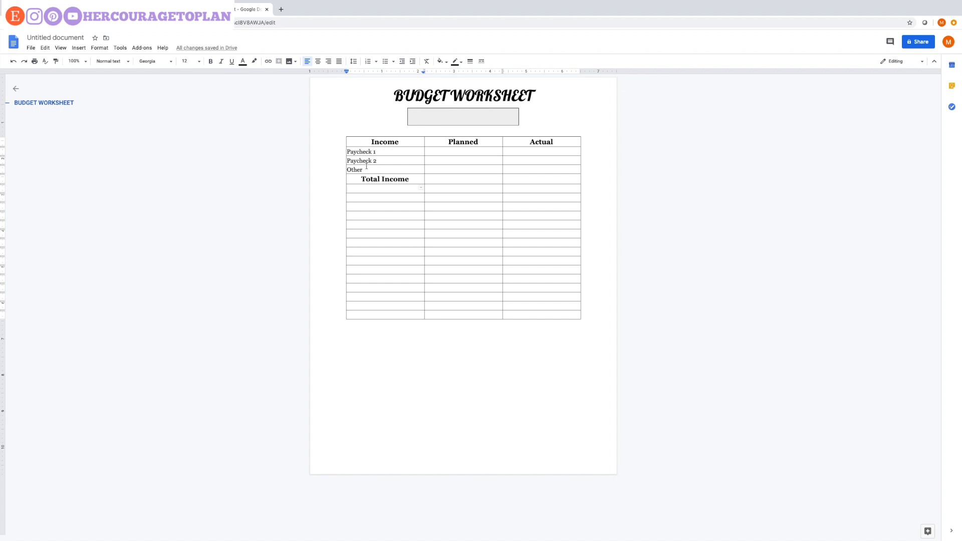
Step: Fill the header row and the Total Income row with a light pink background color
{"action": "left_click", "coordinate": [359, 139]}
{"action": "left_click_drag", "start_coordinate": [350, 141], "coordinate": [526, 144]}
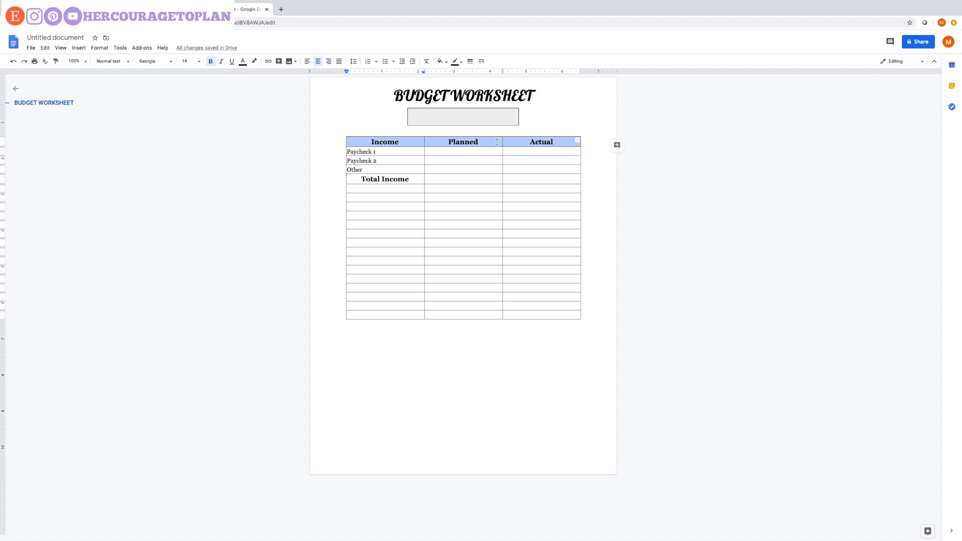
{"action": "left_click", "coordinate": [440, 62]}
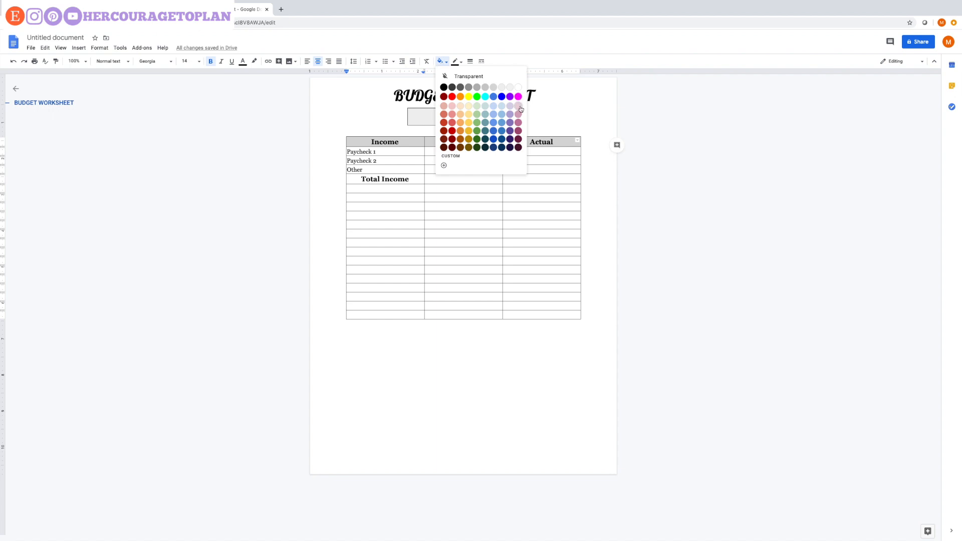
{"action": "left_click", "coordinate": [519, 107]}
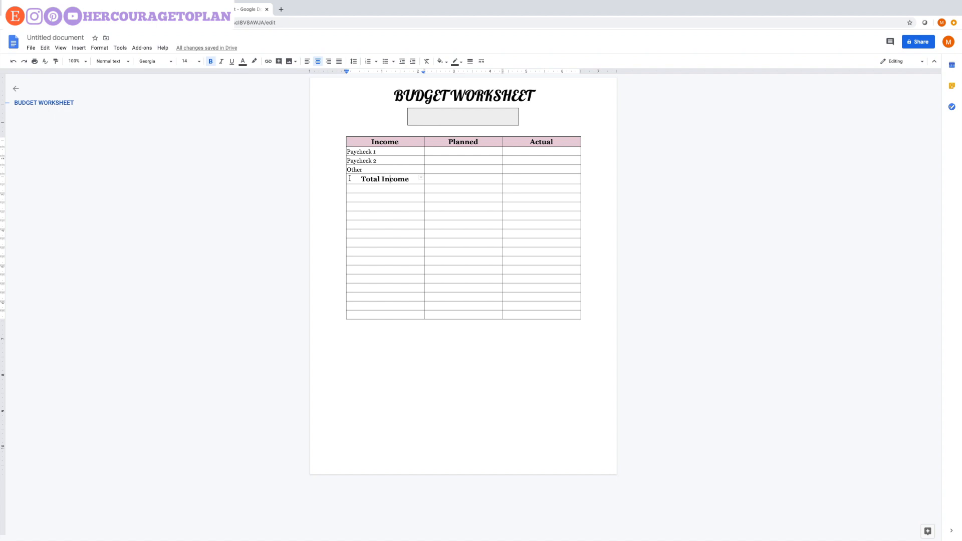
{"action": "left_click_drag", "start_coordinate": [355, 178], "coordinate": [509, 182]}
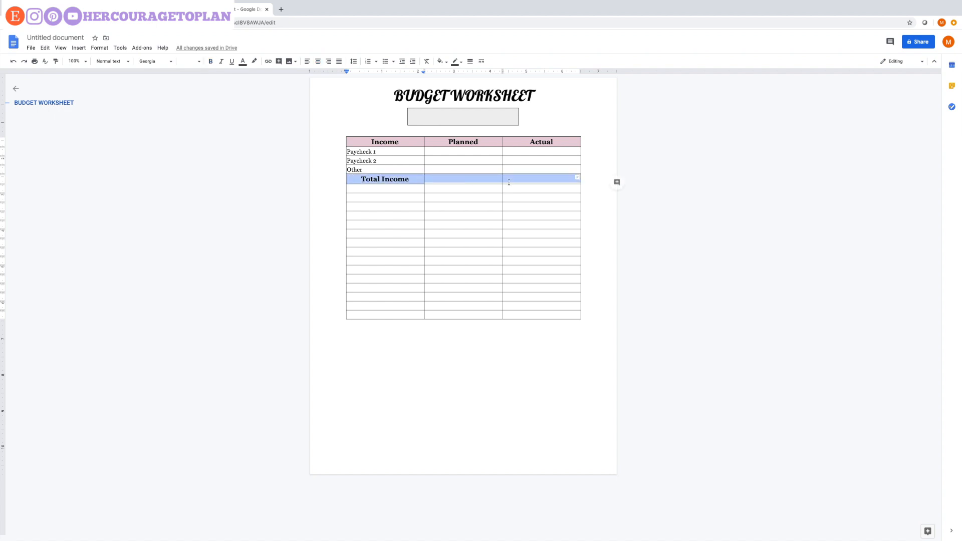
{"action": "left_click", "coordinate": [441, 61]}
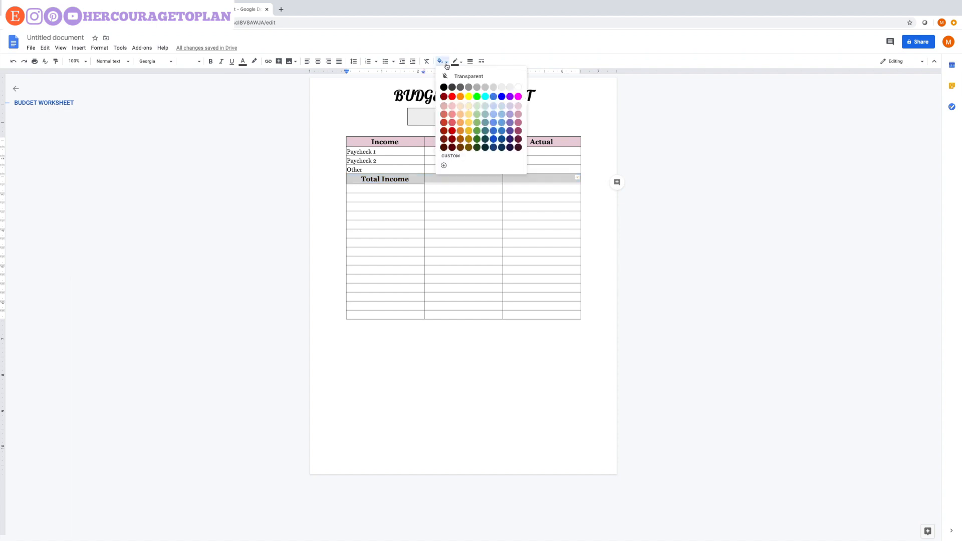
{"action": "left_click", "coordinate": [511, 103]}
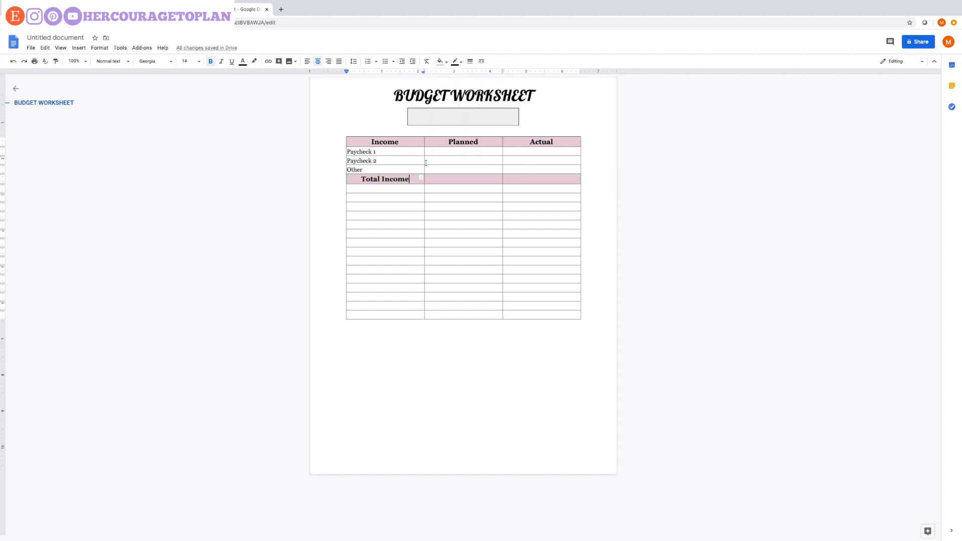
Step: Insert a blank line above the text in the Income, Planned and Actual header cells to make that row taller
{"action": "left_click", "coordinate": [368, 142]}
{"action": "key", "text": "Return"}
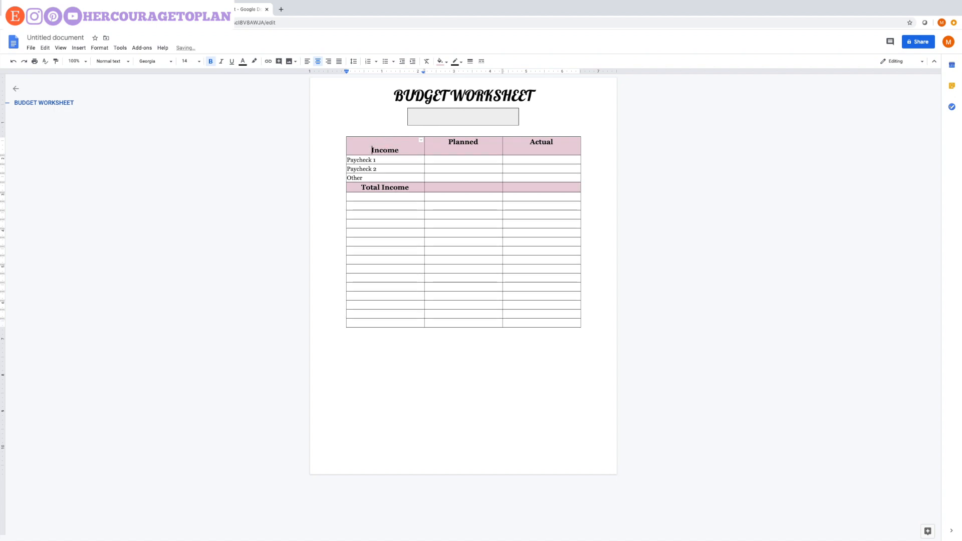
{"action": "left_click", "coordinate": [449, 142]}
{"action": "key", "text": "Return"}
{"action": "left_click", "coordinate": [530, 142]}
{"action": "key", "text": "Return"}
Step: Enter the headers Bills, Planned and Actual in the row below Total Income
{"action": "left_click", "coordinate": [363, 195]}
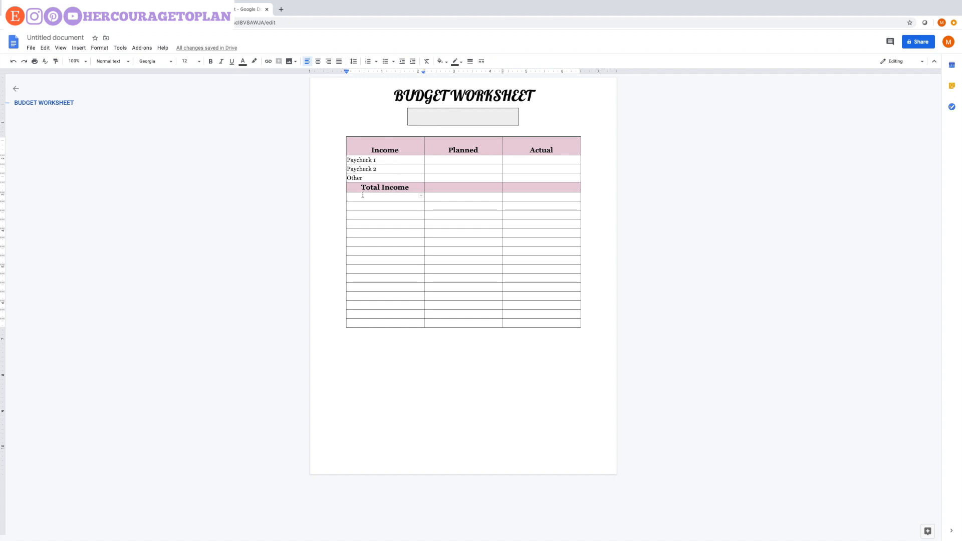
{"action": "type", "text": "Bills"}
{"action": "key", "text": "Tab"}
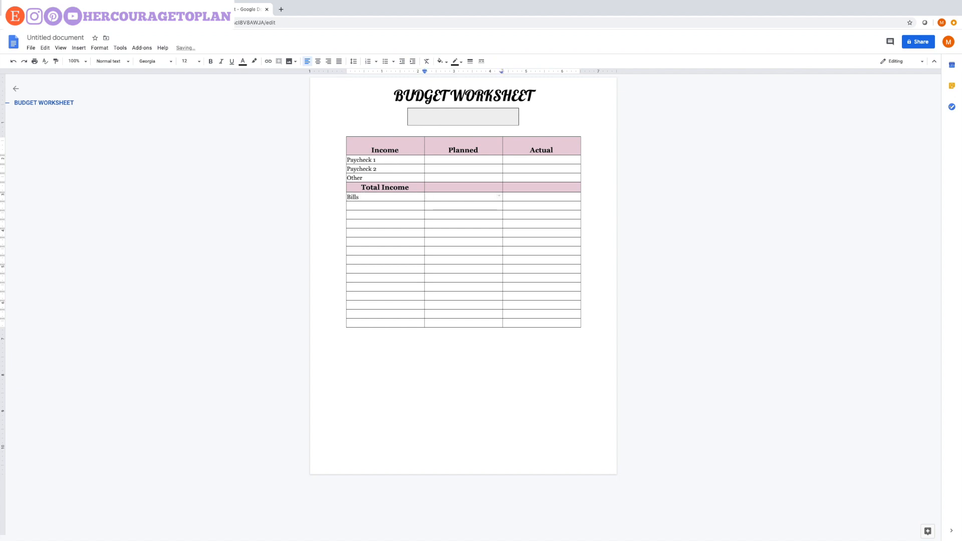
{"action": "type", "text": "Planned"}
{"action": "key", "text": "Tab"}
{"action": "type", "text": "Actual"}
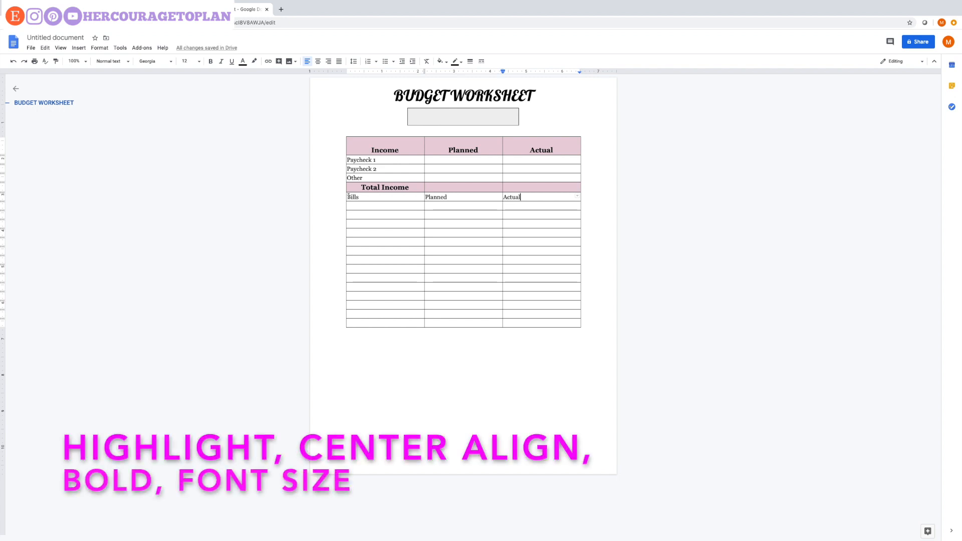
Step: Center the Bills, Planned and Actual headers and make them bold at size 14
{"action": "left_click_drag", "start_coordinate": [348, 196], "coordinate": [571, 197]}
{"action": "left_click", "coordinate": [318, 61]}
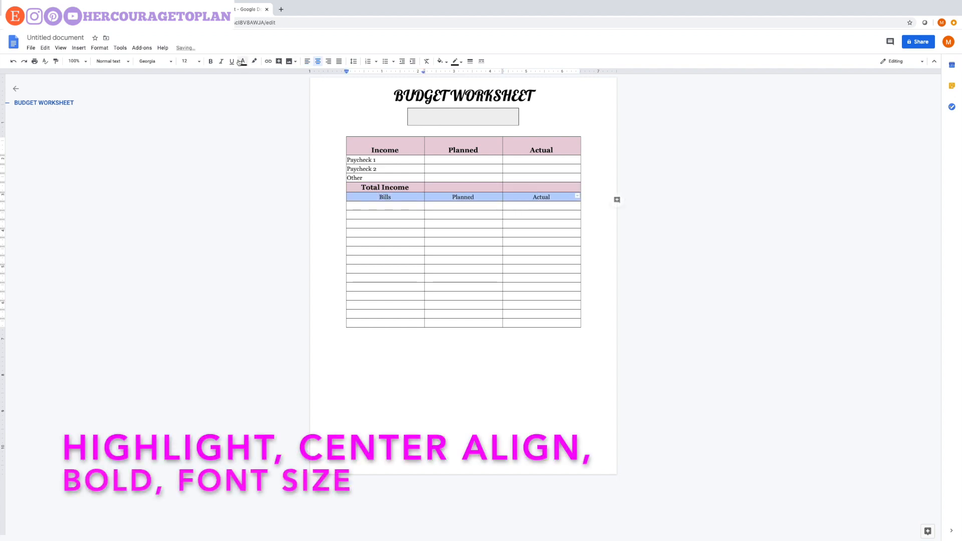
{"action": "left_click", "coordinate": [210, 61]}
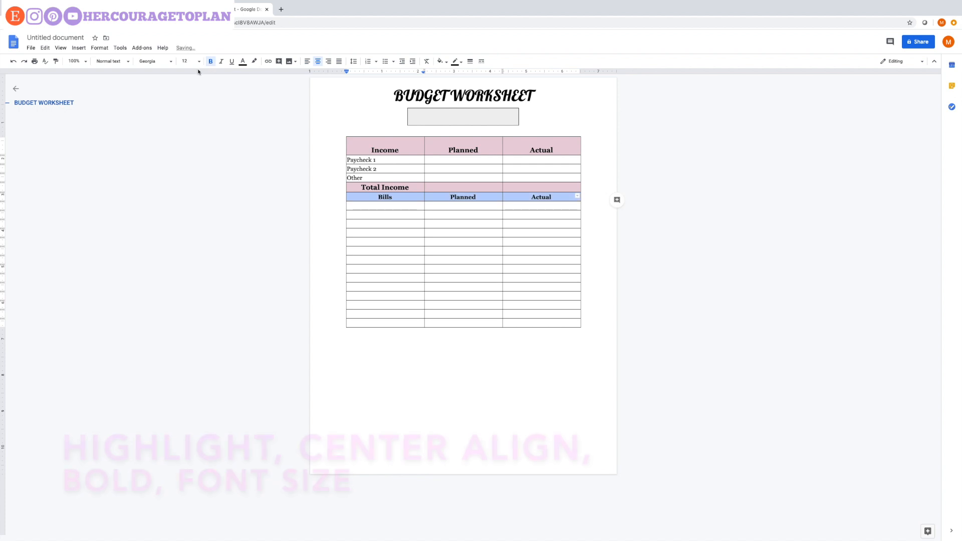
{"action": "left_click", "coordinate": [199, 61]}
{"action": "left_click", "coordinate": [190, 134]}
{"action": "left_click", "coordinate": [367, 207]}
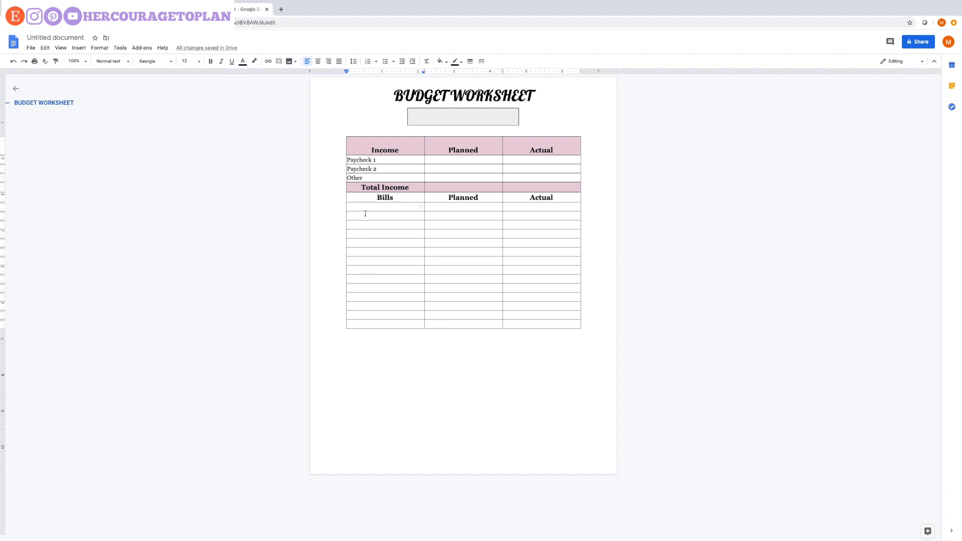
Step: Enter a centered, bold, size 14 Total Bills label in the first column, leaving ten blank rows below the Bills header
{"action": "double_click", "coordinate": [361, 297]}
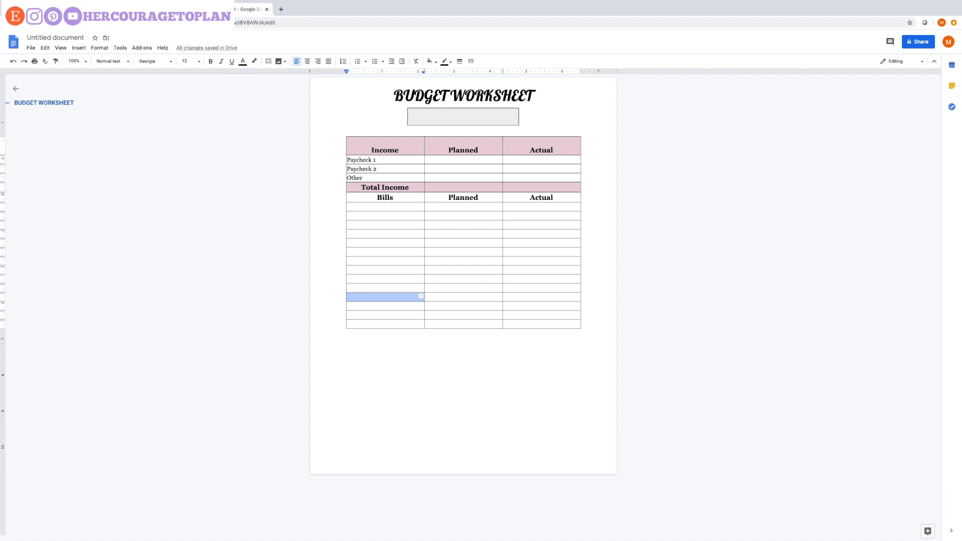
{"action": "type", "text": "Total Bills"}
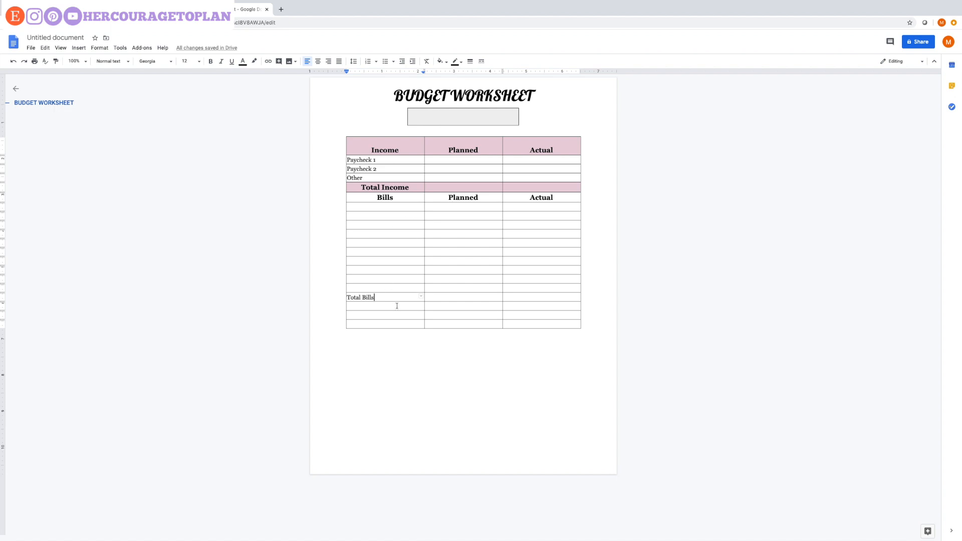
{"action": "left_click_drag", "start_coordinate": [376, 297], "coordinate": [352, 298]}
{"action": "left_click", "coordinate": [317, 62]}
{"action": "left_click", "coordinate": [211, 62]}
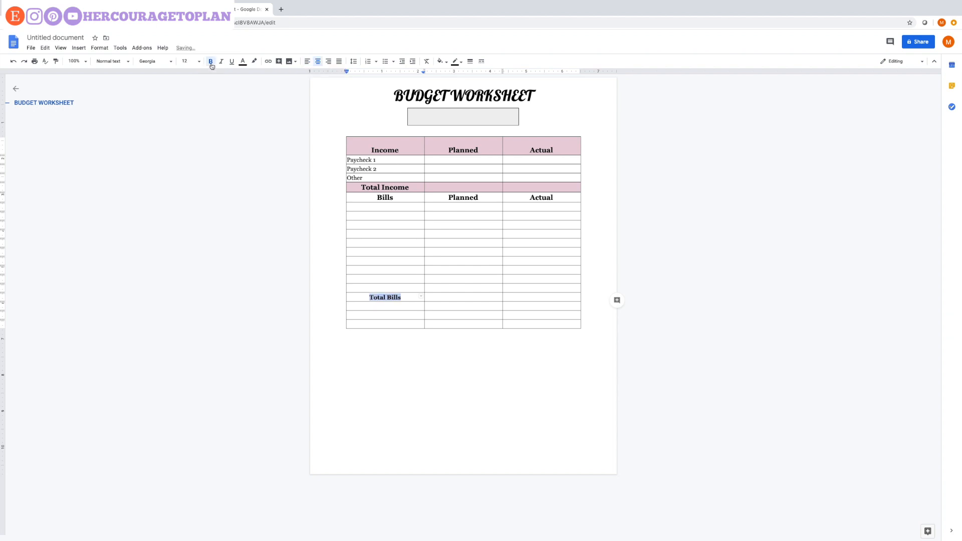
{"action": "left_click", "coordinate": [188, 61]}
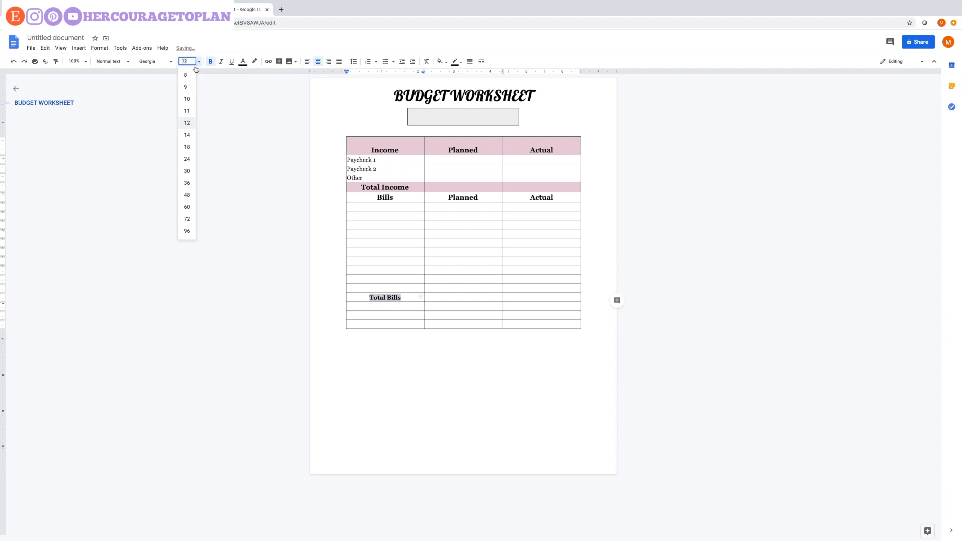
{"action": "left_click", "coordinate": [187, 134]}
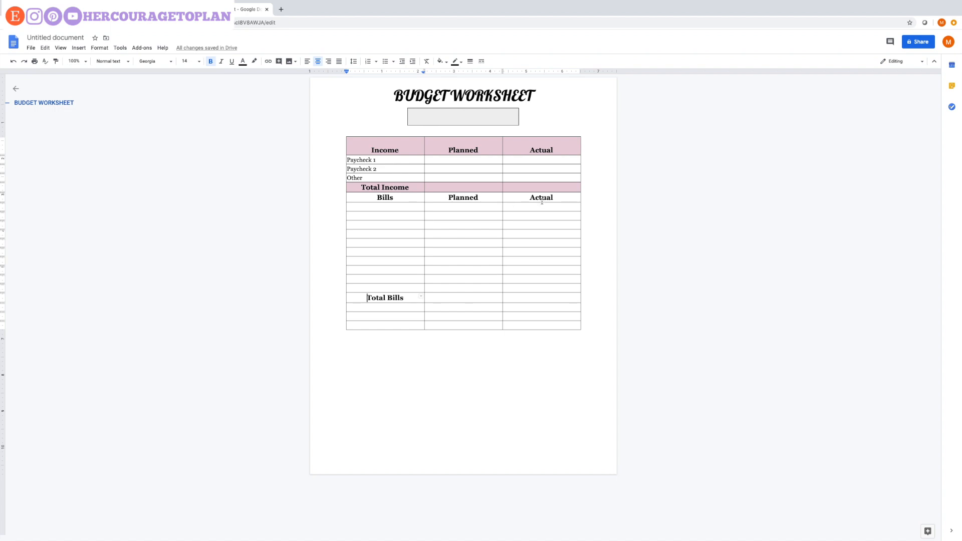
Step: Fill the Bills header and Total Bills rows with light blue, and add a blank line above the text in the Bills header cells
{"action": "left_click_drag", "start_coordinate": [354, 197], "coordinate": [533, 199]}
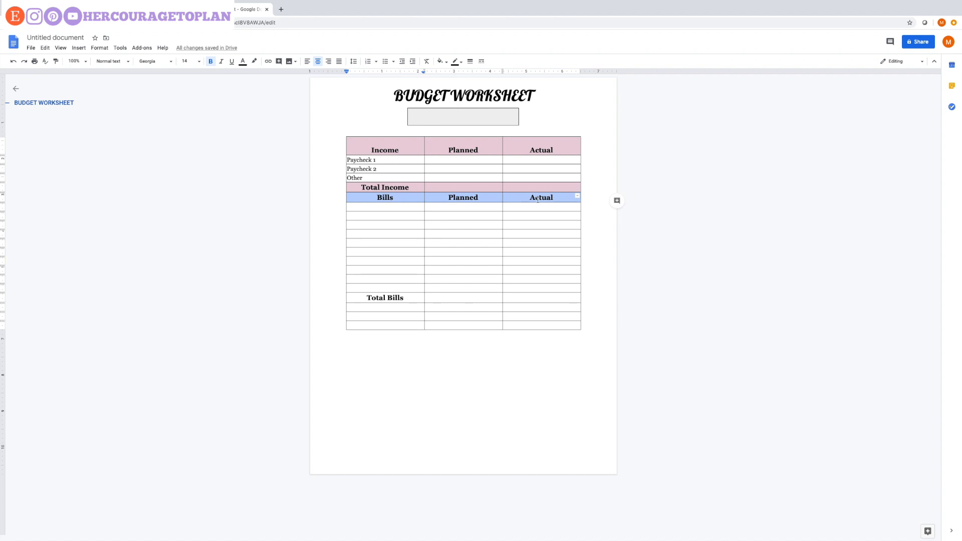
{"action": "left_click", "coordinate": [447, 62]}
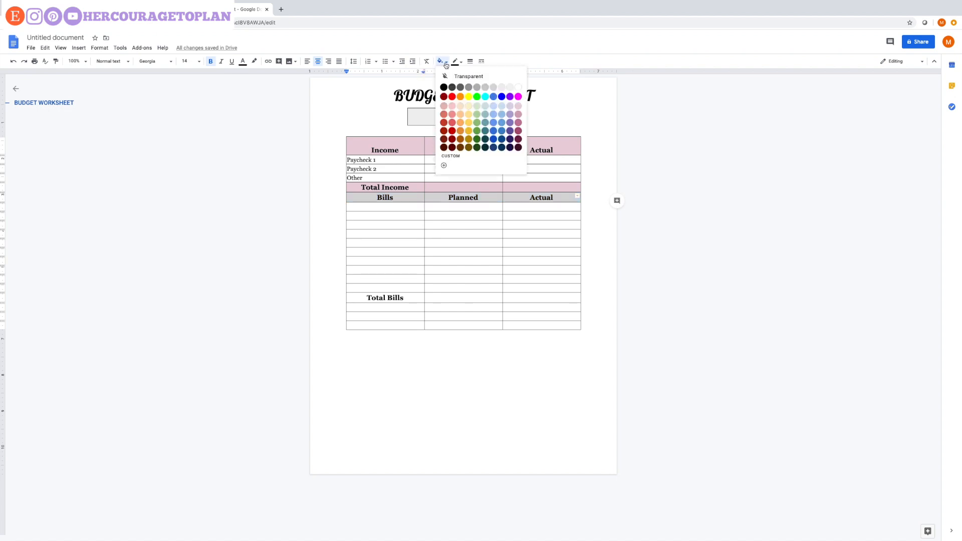
{"action": "left_click", "coordinate": [500, 109]}
{"action": "left_click_drag", "start_coordinate": [354, 297], "coordinate": [520, 295]}
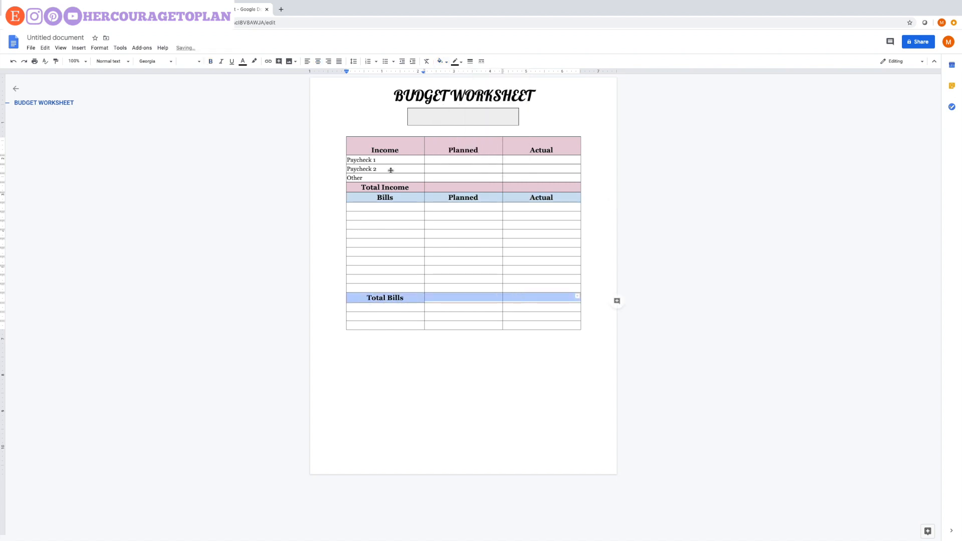
{"action": "left_click", "coordinate": [445, 64]}
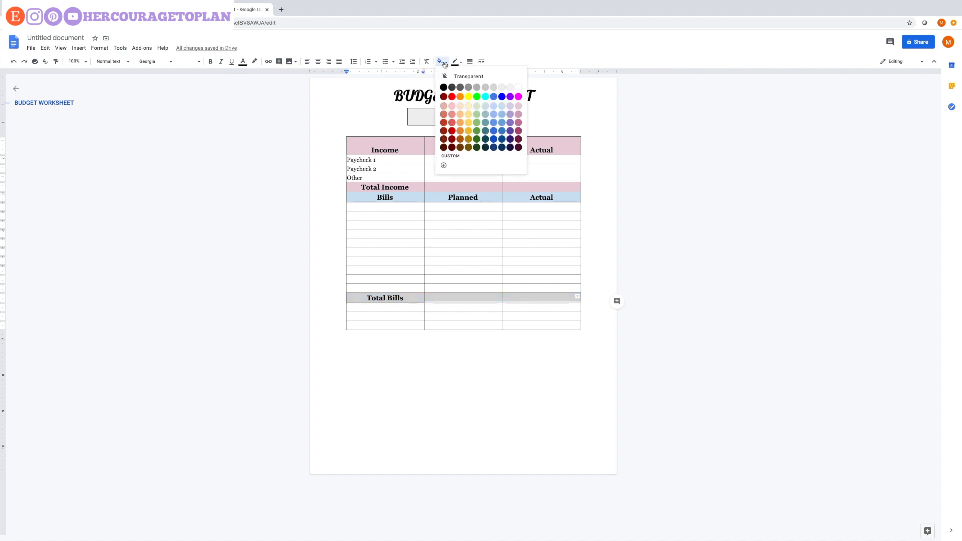
{"action": "left_click", "coordinate": [502, 106]}
{"action": "left_click", "coordinate": [364, 197]}
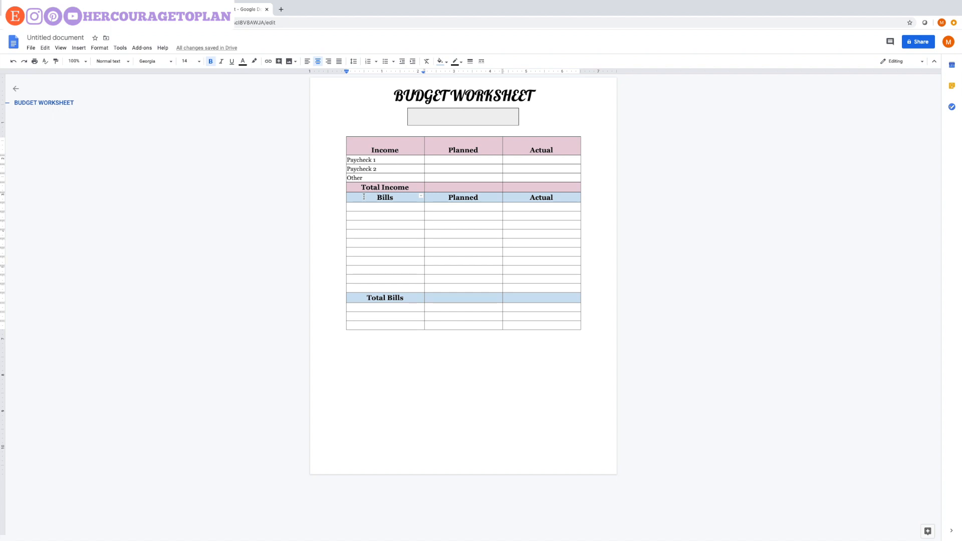
{"action": "key", "text": "Return"}
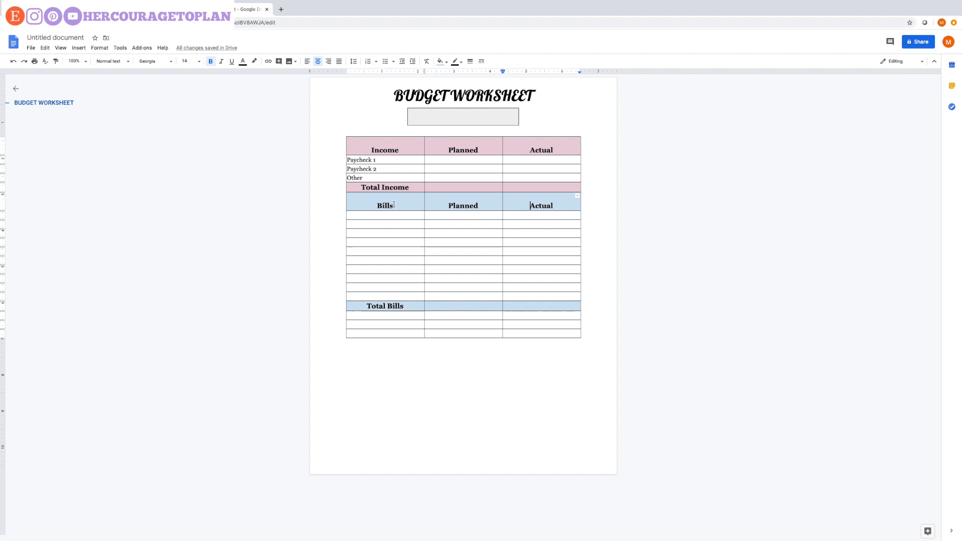
Step: Enter the headers Cash Envelopes, Planned and Actual in the row below Total Bills
{"action": "left_click", "coordinate": [364, 315]}
{"action": "type", "text": "Cash"}
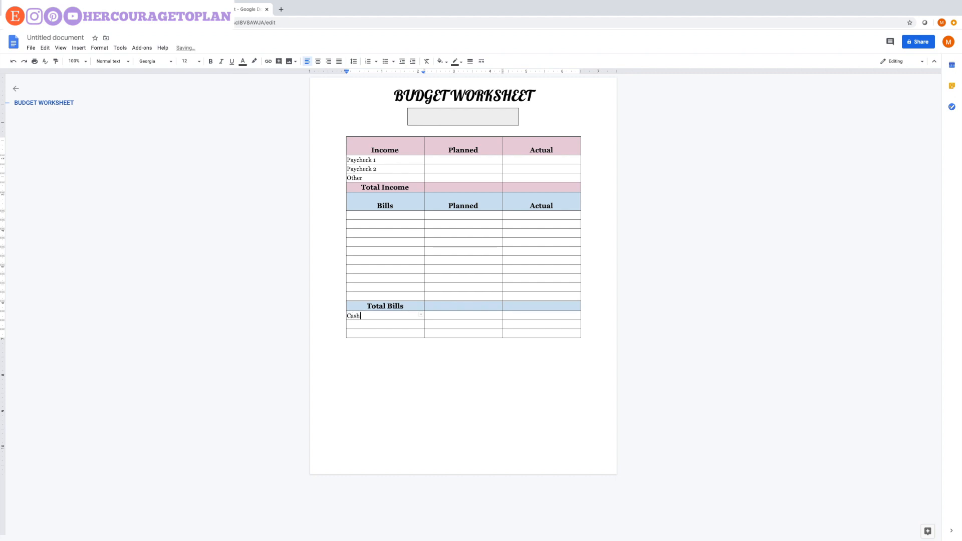
{"action": "type", "text": " Envelopes"}
{"action": "key", "text": "Tab"}
{"action": "type", "text": "Planned"}
{"action": "key", "text": "Tab"}
{"action": "type", "text": "Actual"}
Step: Center the Cash Envelopes, Planned and Actual headers and make them bold at size 14
{"action": "left_click_drag", "start_coordinate": [347, 316], "coordinate": [521, 316]}
{"action": "left_click", "coordinate": [318, 61]}
{"action": "left_click", "coordinate": [199, 61]}
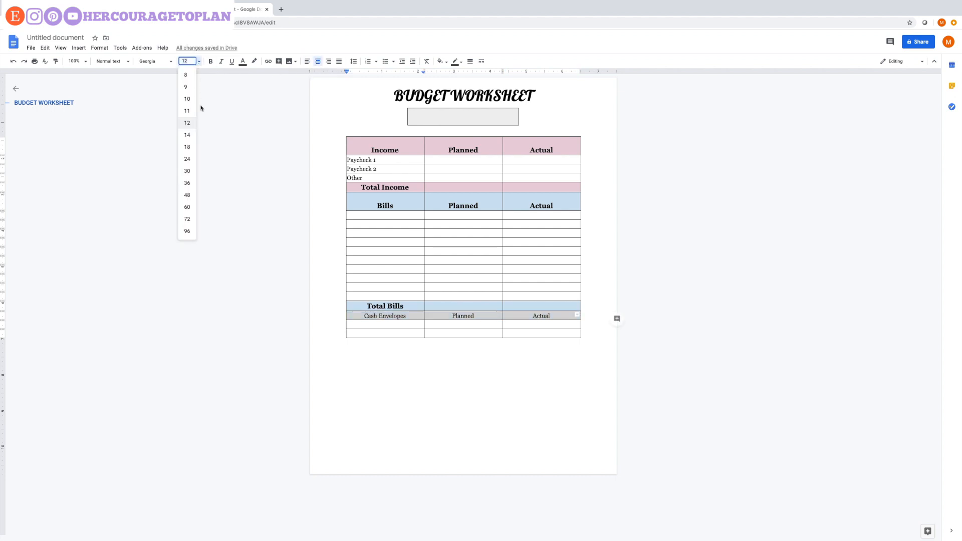
{"action": "left_click", "coordinate": [190, 140]}
{"action": "left_click", "coordinate": [210, 61]}
{"action": "left_click", "coordinate": [373, 326]}
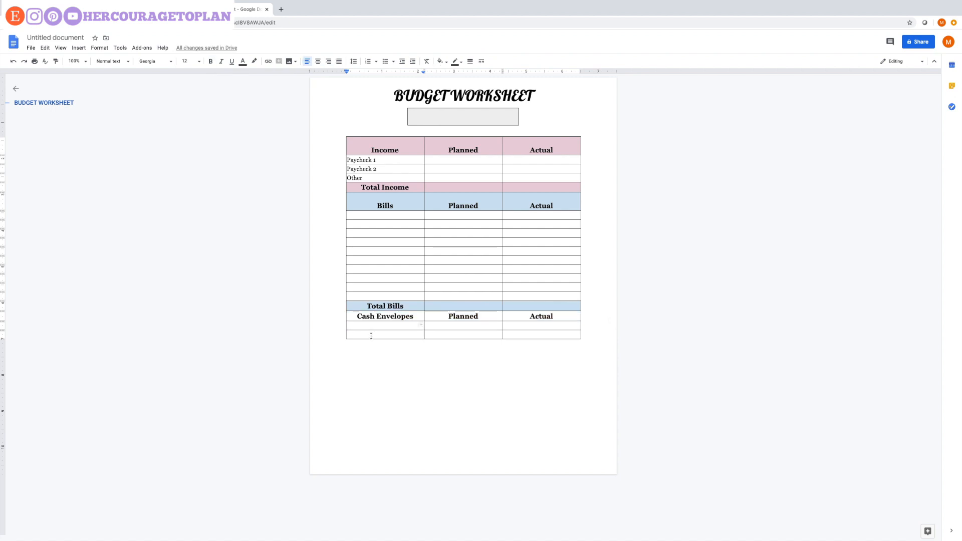
Step: Add 13 blank rows at the end of the table
{"action": "left_click", "coordinate": [520, 334]}
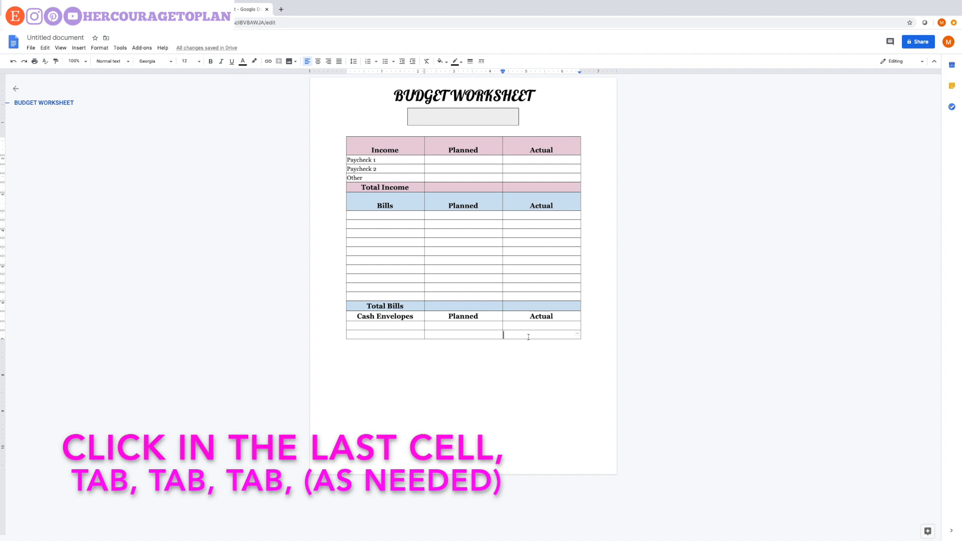
{"action": "key", "text": "Tab"}
{"action": "key", "text": "Tab"}
{"action": "key", "text": "Tab"}
{"action": "key", "text": "Tab"}
{"action": "key", "text": "Tab"}
{"action": "key", "text": "Tab"}
{"action": "key", "text": "Tab"}
{"action": "key", "text": "Tab"}
{"action": "key", "text": "Tab"}
{"action": "key", "text": "Tab"}
{"action": "key", "text": "Tab"}
{"action": "key", "text": "Tab"}
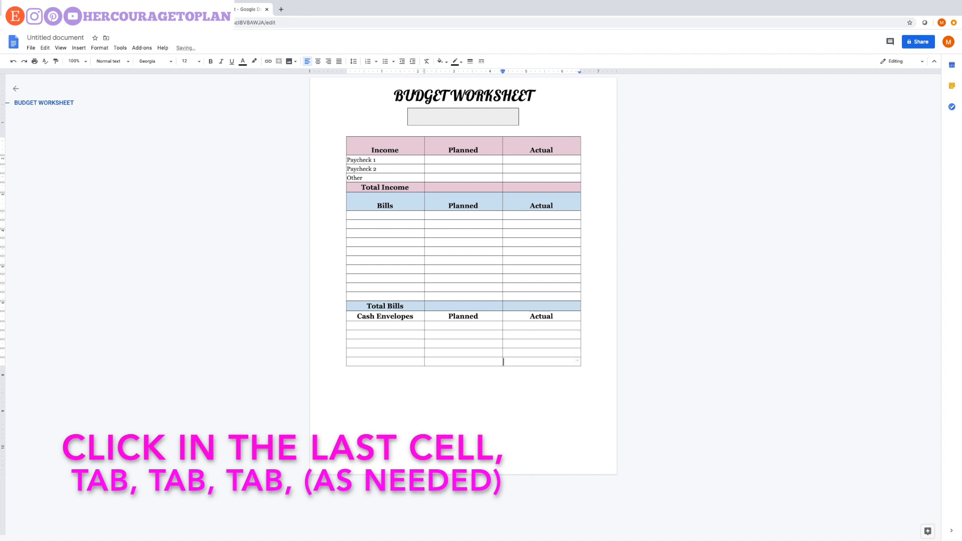
{"action": "key", "text": "Tab"}
{"action": "key", "text": "Tab"}
{"action": "key", "text": "Tab"}
{"action": "key", "text": "Tab"}
{"action": "key", "text": "Tab"}
{"action": "key", "text": "Tab"}
{"action": "key", "text": "Tab"}
{"action": "key", "text": "Tab"}
{"action": "key", "text": "Tab"}
{"action": "key", "text": "Tab"}
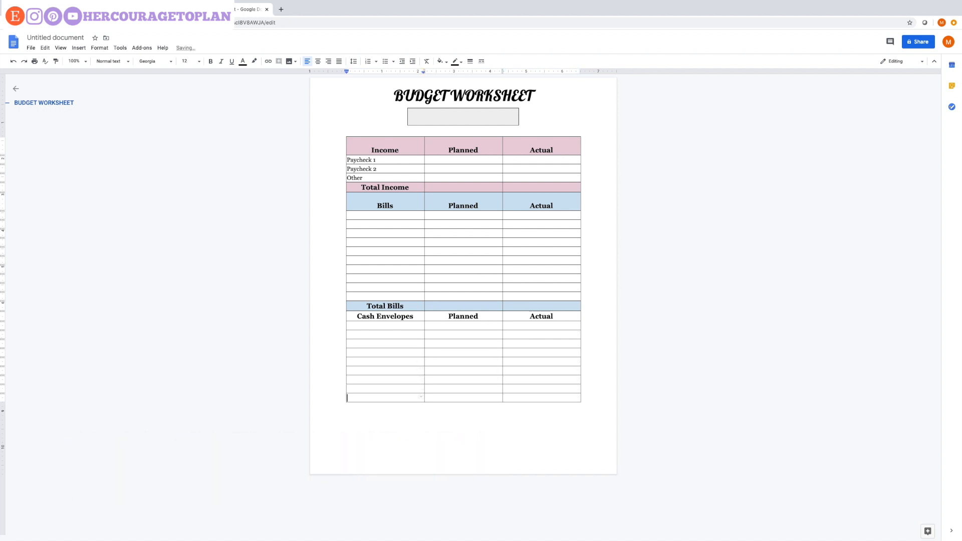
{"action": "key", "text": "Tab"}
{"action": "key", "text": "Tab"}
{"action": "key", "text": "Tab"}
{"action": "key", "text": "Tab"}
{"action": "key", "text": "Tab"}
{"action": "key", "text": "Tab"}
{"action": "key", "text": "Tab"}
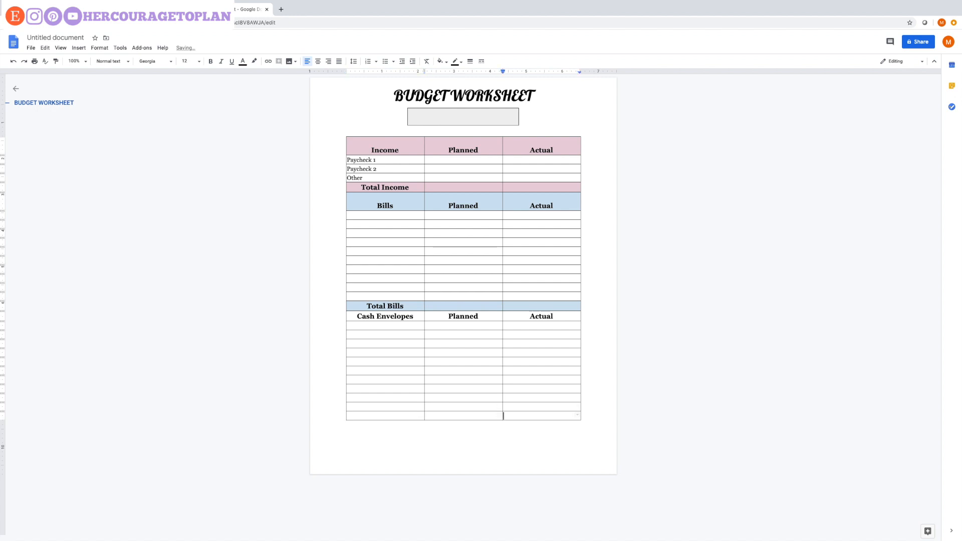
{"action": "key", "text": "Tab"}
{"action": "key", "text": "Tab"}
{"action": "key", "text": "Tab"}
{"action": "key", "text": "Tab"}
{"action": "key", "text": "Tab"}
{"action": "key", "text": "Tab"}
{"action": "key", "text": "Tab"}
{"action": "key", "text": "Tab"}
{"action": "key", "text": "Tab"}
{"action": "key", "text": "Tab"}
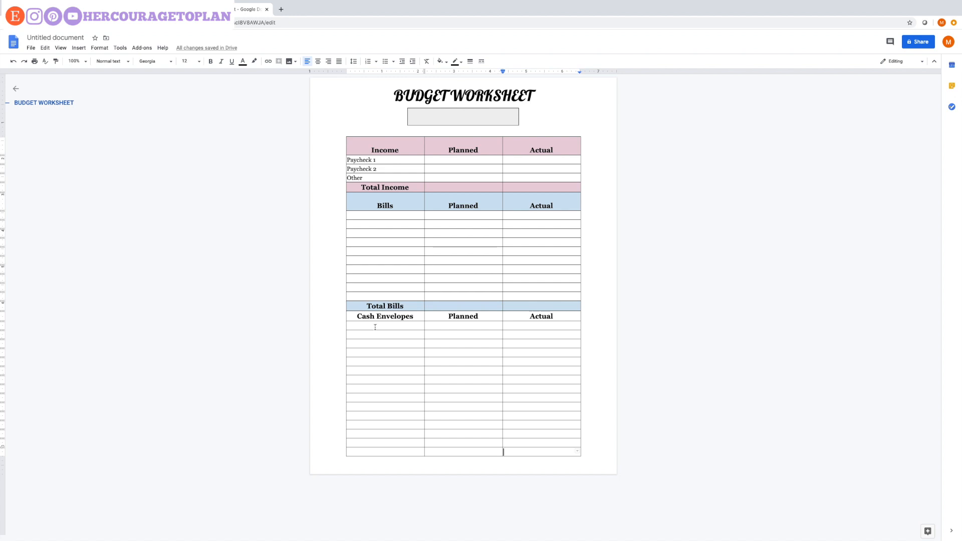
Step: Enter a centered, bold, size 14 Total Envelopes label in the first column, leaving five blank rows below the Cash Envelopes header
{"action": "left_click", "coordinate": [364, 370]}
{"action": "type", "text": "Total Envelopes"}
{"action": "left_click_drag", "start_coordinate": [348, 371], "coordinate": [424, 372]}
{"action": "left_click", "coordinate": [319, 61]}
{"action": "left_click", "coordinate": [186, 61]}
{"action": "left_click", "coordinate": [187, 134]}
{"action": "key", "text": "ctrl+b"}
Step: Fill the Cash Envelopes header row and the Total Envelopes row with a light purple background color
{"action": "left_click_drag", "start_coordinate": [356, 317], "coordinate": [549, 315]}
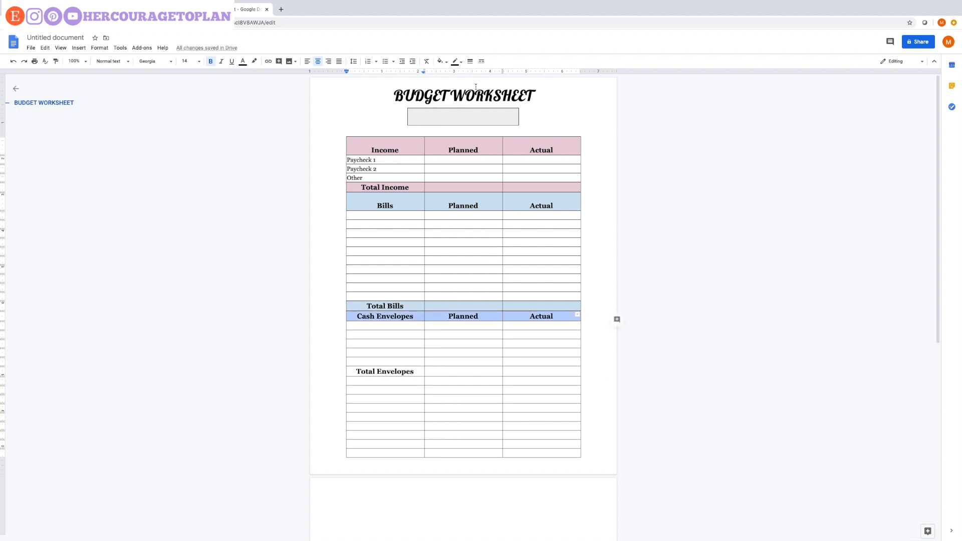
{"action": "left_click", "coordinate": [447, 63]}
{"action": "left_click", "coordinate": [516, 116]}
Step: Insert a blank line above the text in the Cash Envelopes, Planned and Actual header cells to make that row taller
{"action": "left_click", "coordinate": [358, 316]}
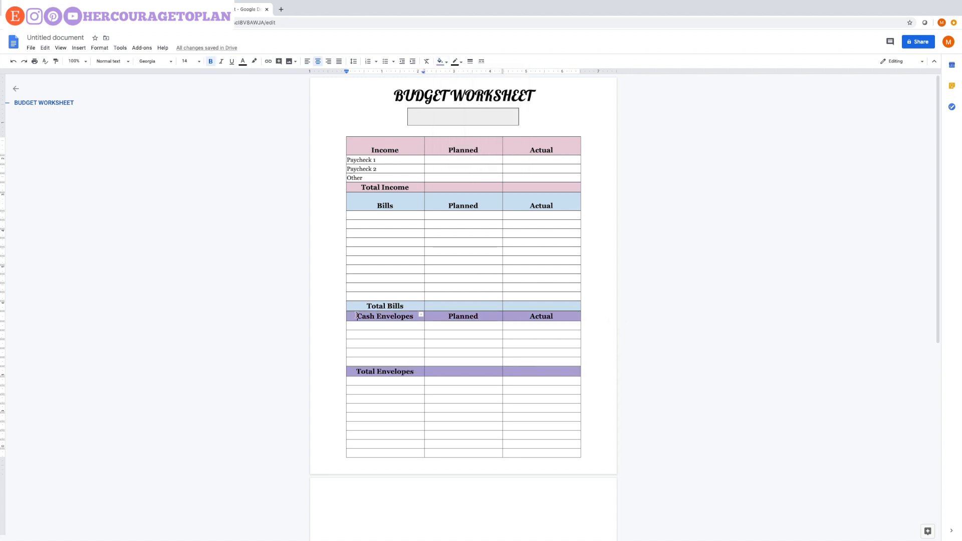
{"action": "key", "text": "Return"}
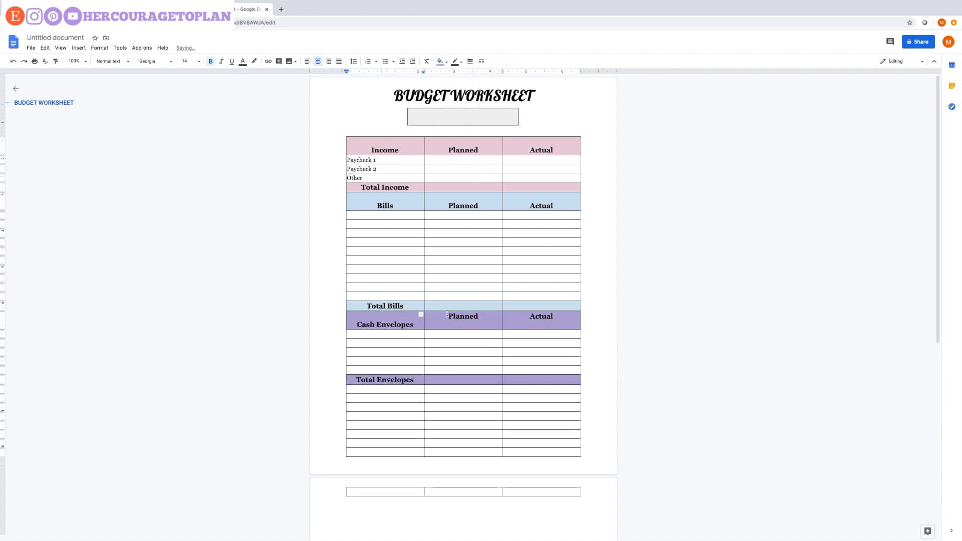
{"action": "left_click", "coordinate": [447, 315]}
{"action": "key", "text": "Return"}
{"action": "left_click", "coordinate": [528, 318]}
{"action": "key", "text": "Return"}
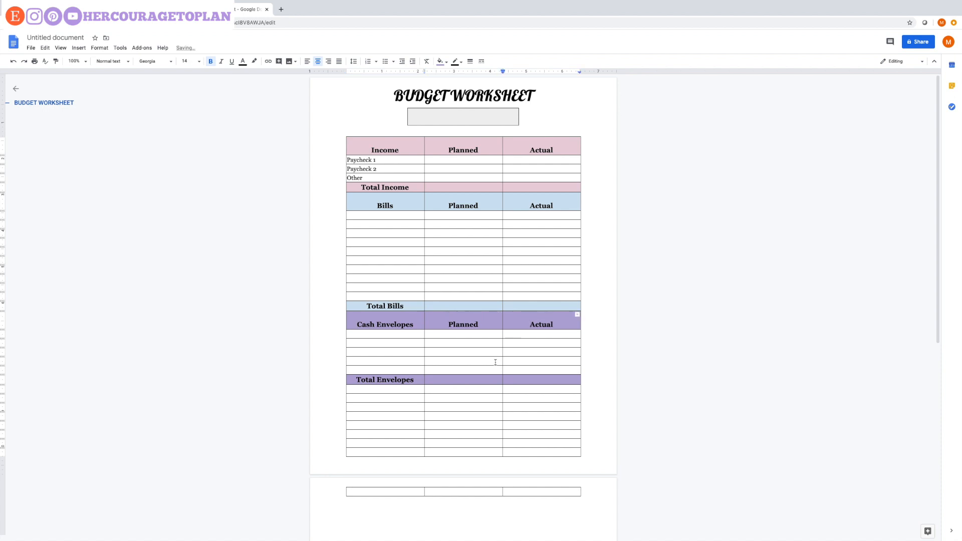
Step: Enter the headers Savings, Planned and Actual in the row below Total Envelopes
{"action": "left_click", "coordinate": [366, 388]}
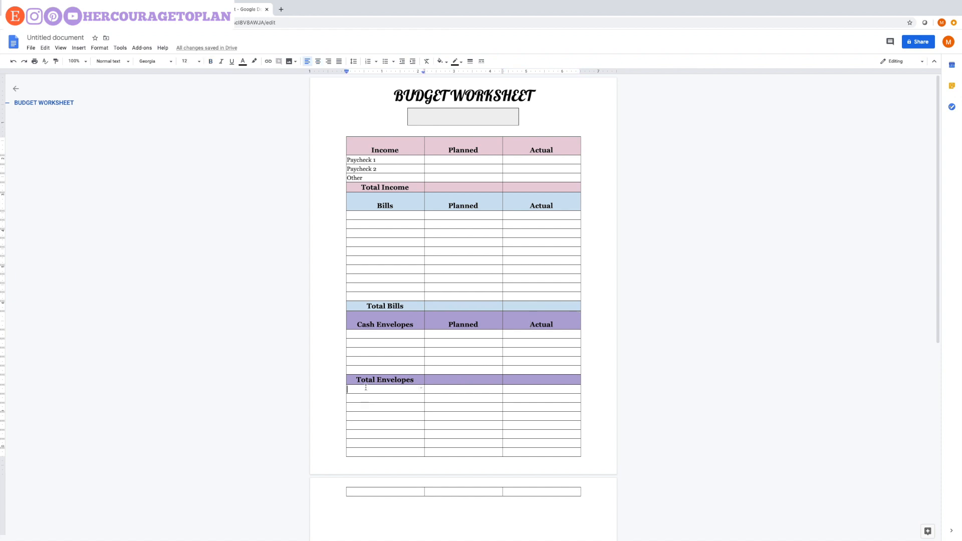
{"action": "type", "text": "Savings"}
{"action": "key", "text": "Tab"}
{"action": "type", "text": "Planned"}
{"action": "key", "text": "Tab"}
{"action": "type", "text": "Actual"}
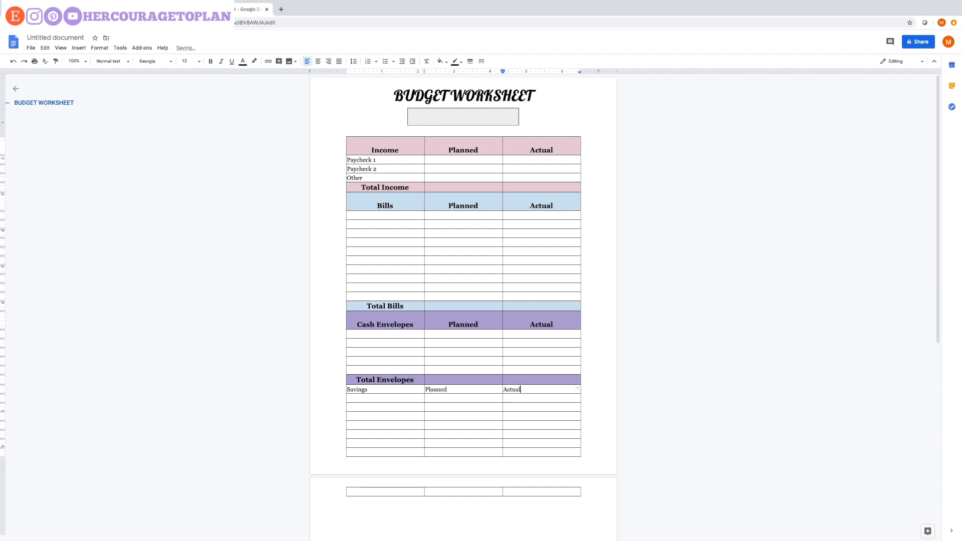
Step: Make the Savings, Planned and Actual headers bold at size 14 and center them
{"action": "left_click_drag", "start_coordinate": [348, 390], "coordinate": [544, 390]}
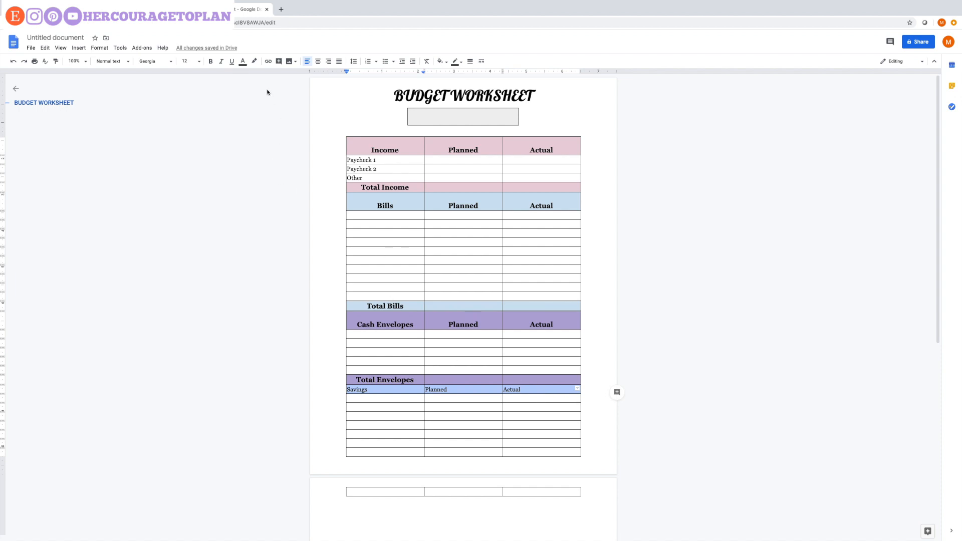
{"action": "left_click", "coordinate": [199, 62]}
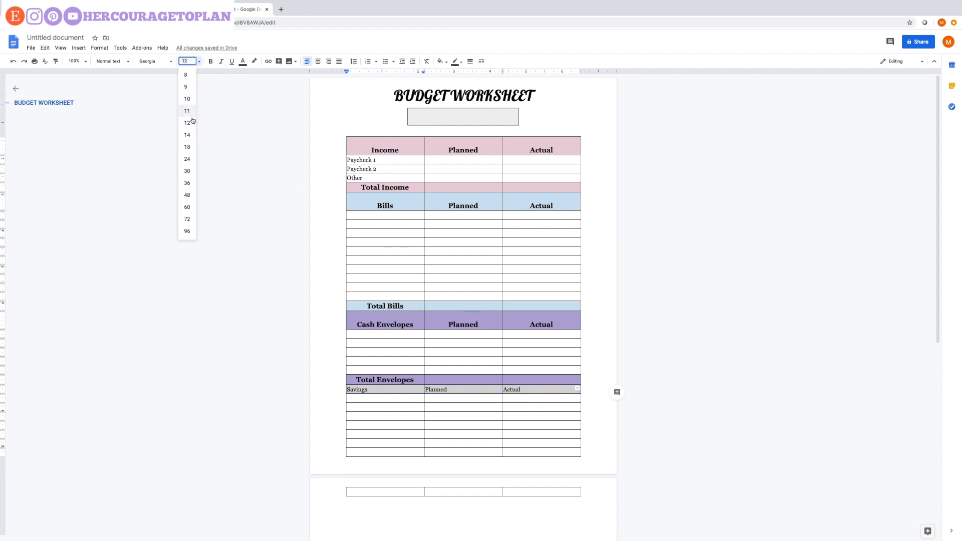
{"action": "left_click", "coordinate": [187, 135]}
{"action": "left_click", "coordinate": [211, 62]}
{"action": "left_click", "coordinate": [318, 62]}
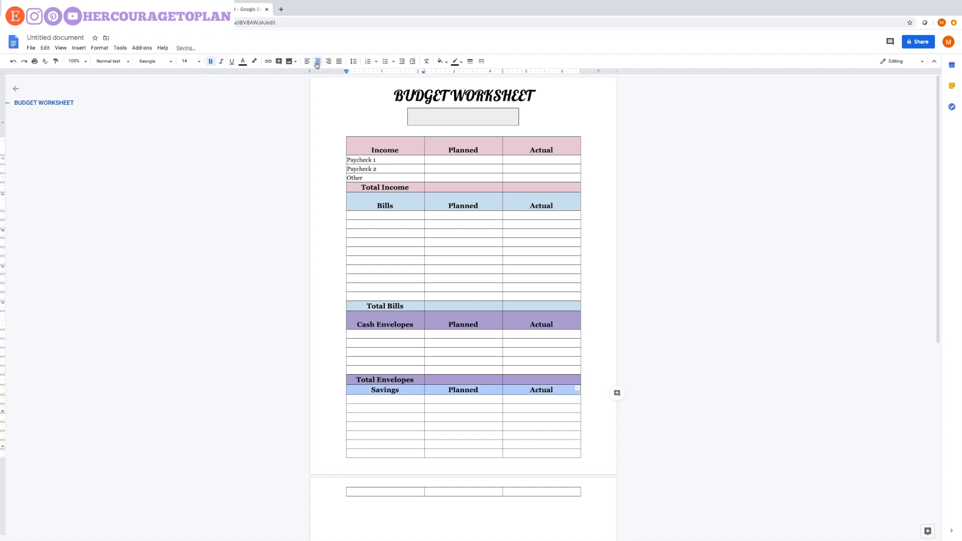
{"action": "left_click", "coordinate": [388, 402]}
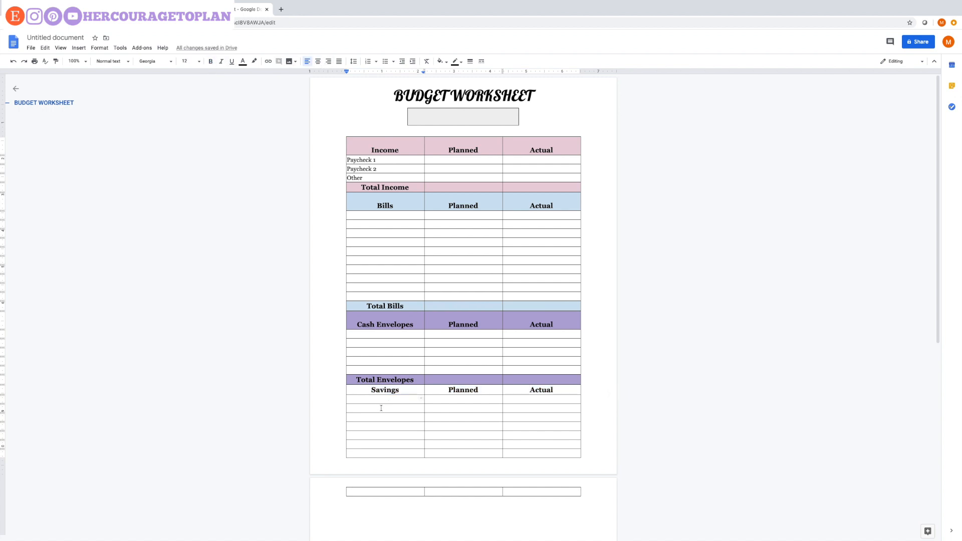
Step: Enter a centered, bold, size 14 Total Savings label in the first column, leaving two blank rows below the Savings header
{"action": "left_click", "coordinate": [375, 417]}
{"action": "type", "text": "Total Savings"}
{"action": "left_click_drag", "start_coordinate": [384, 418], "coordinate": [351, 418]}
{"action": "left_click", "coordinate": [318, 61]}
{"action": "left_click", "coordinate": [209, 61]}
{"action": "left_click", "coordinate": [186, 61]}
{"action": "type", "text": "14"}
{"action": "key", "text": "Return"}
Step: Fill the Savings header row and the Total Savings row with a light orange background color
{"action": "left_click_drag", "start_coordinate": [381, 391], "coordinate": [548, 390]}
{"action": "left_click", "coordinate": [441, 62]}
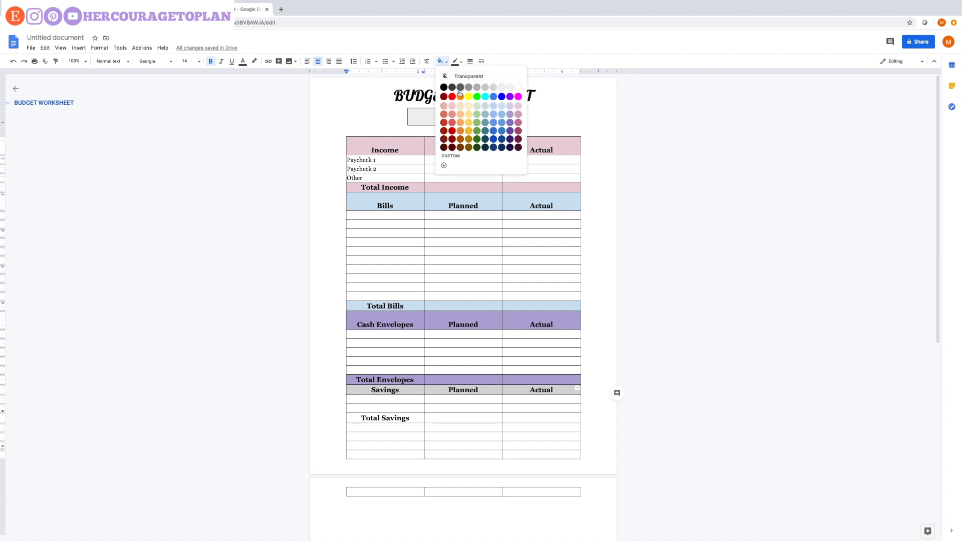
{"action": "left_click", "coordinate": [461, 109]}
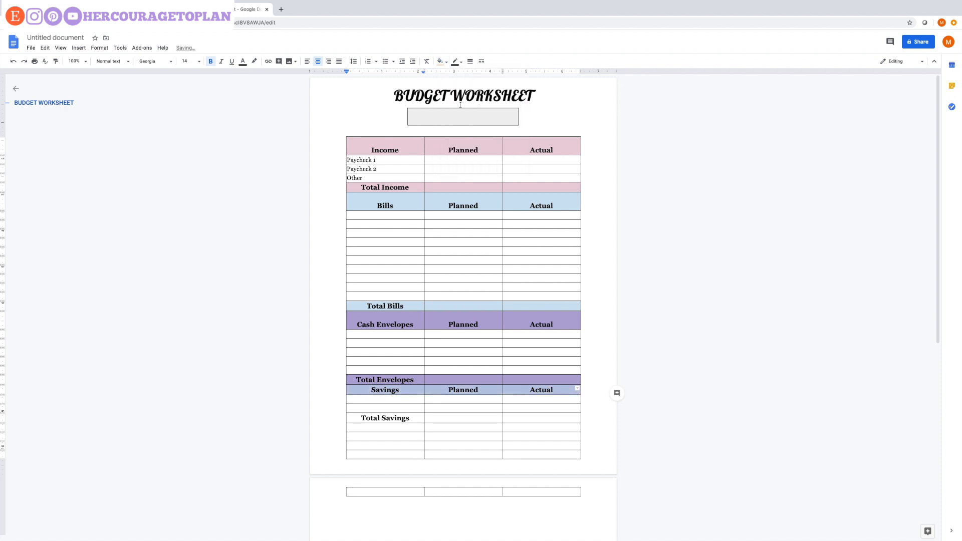
{"action": "left_click_drag", "start_coordinate": [361, 418], "coordinate": [576, 418]}
{"action": "left_click", "coordinate": [441, 61]}
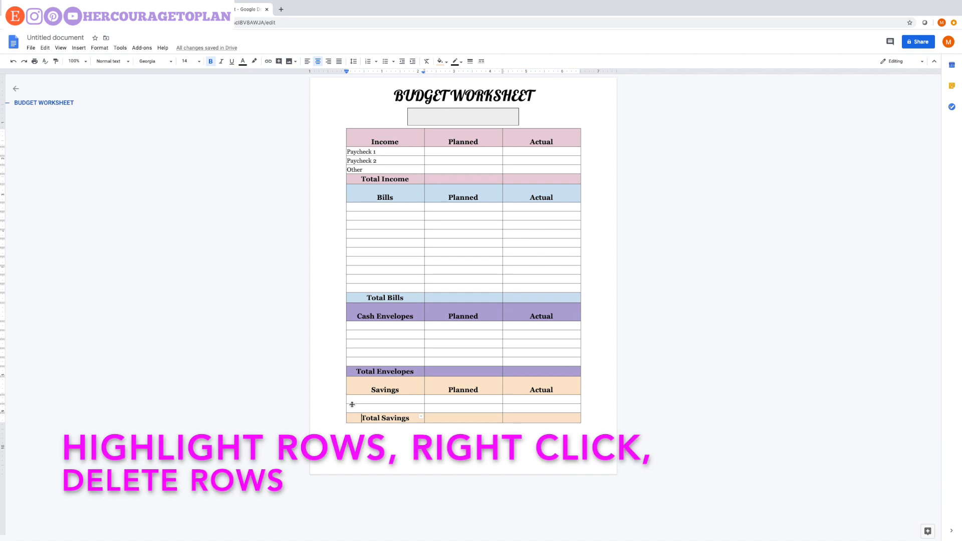
{"action": "left_click_drag", "start_coordinate": [351, 400], "coordinate": [535, 412]}
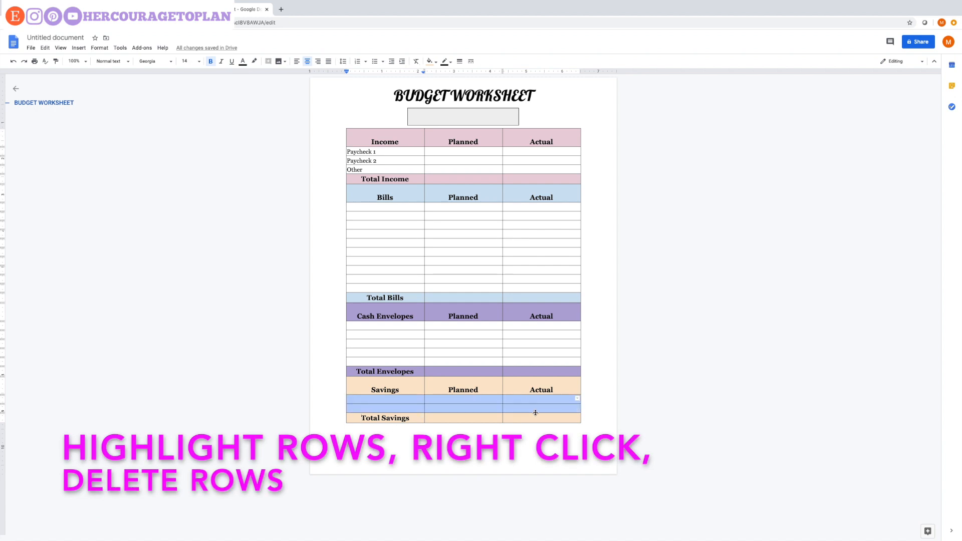
{"action": "right_click", "coordinate": [482, 403]}
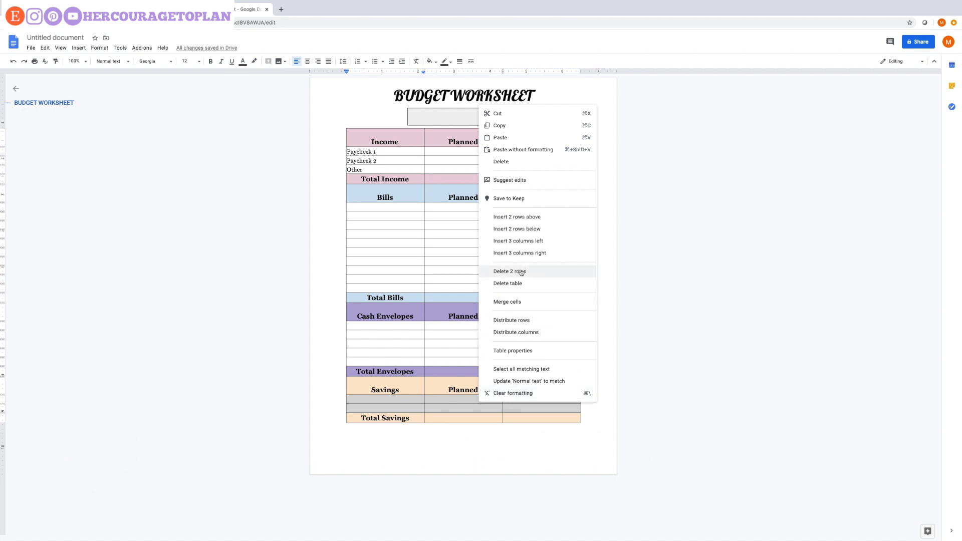
{"action": "left_click", "coordinate": [395, 445]}
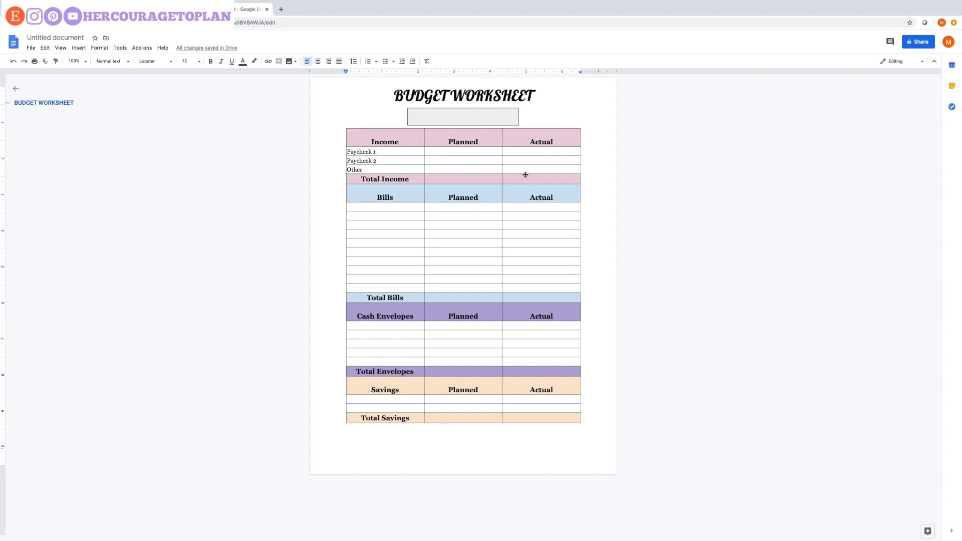
Step: Insert a blank line between the gray text box and the budget table
{"action": "left_click", "coordinate": [527, 121]}
{"action": "key", "text": "Return"}
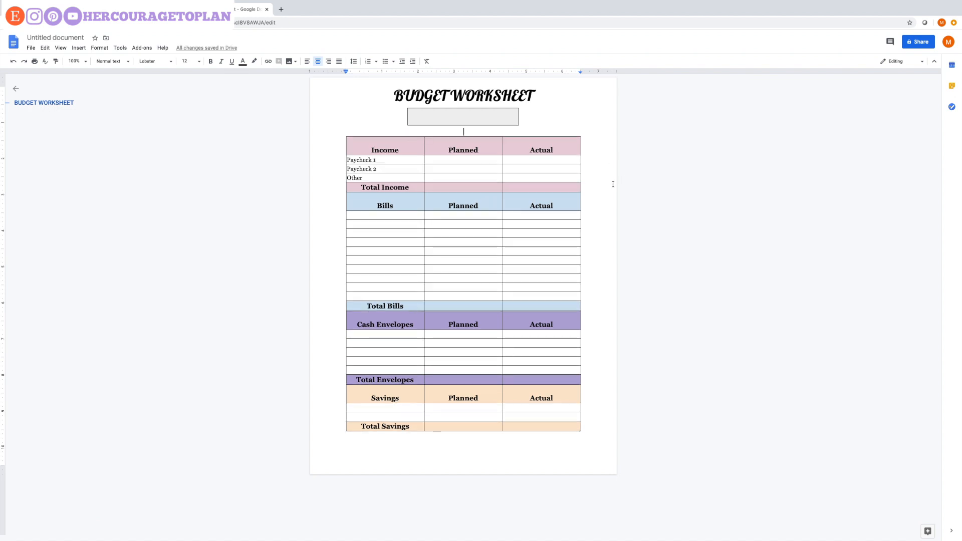
{"action": "left_click", "coordinate": [331, 304]}
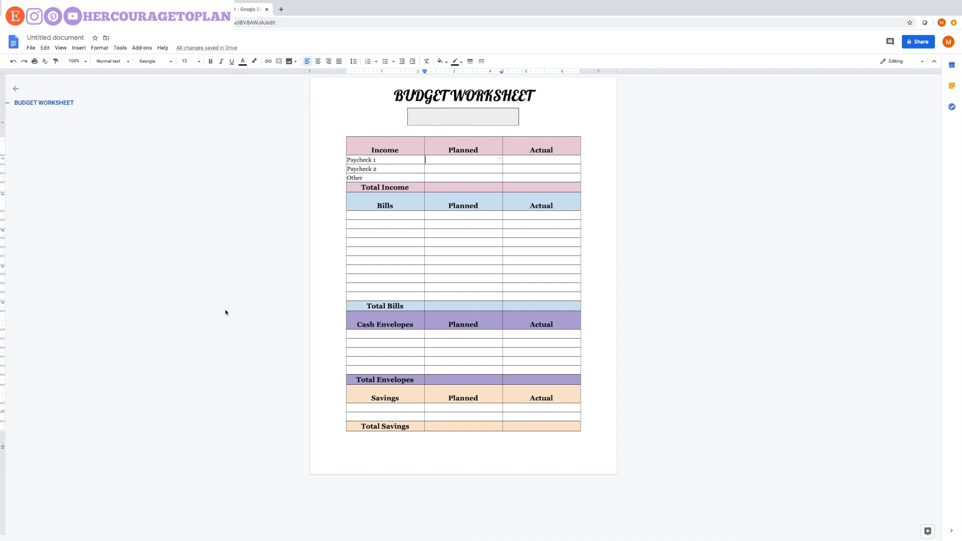
{"action": "left_click", "coordinate": [31, 49]}
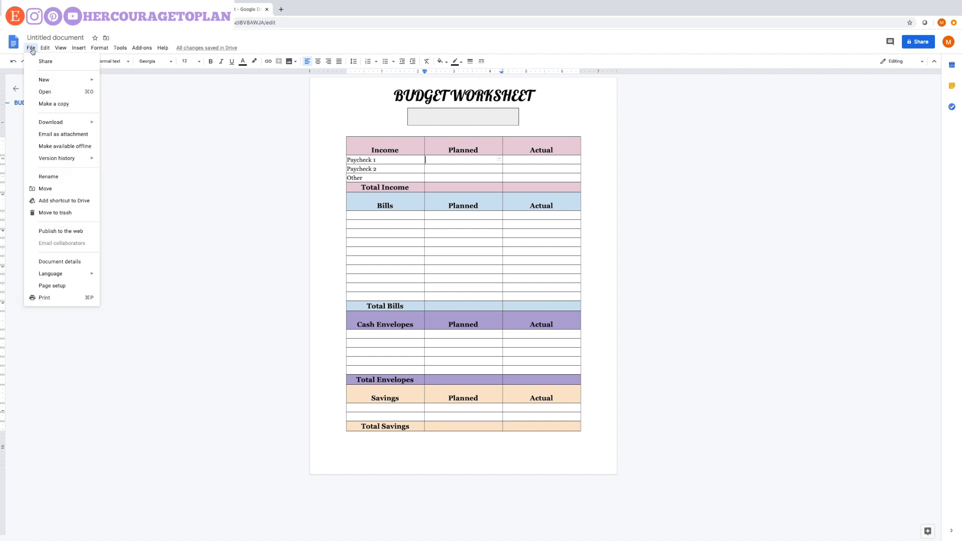
{"action": "left_click", "coordinate": [212, 234]}
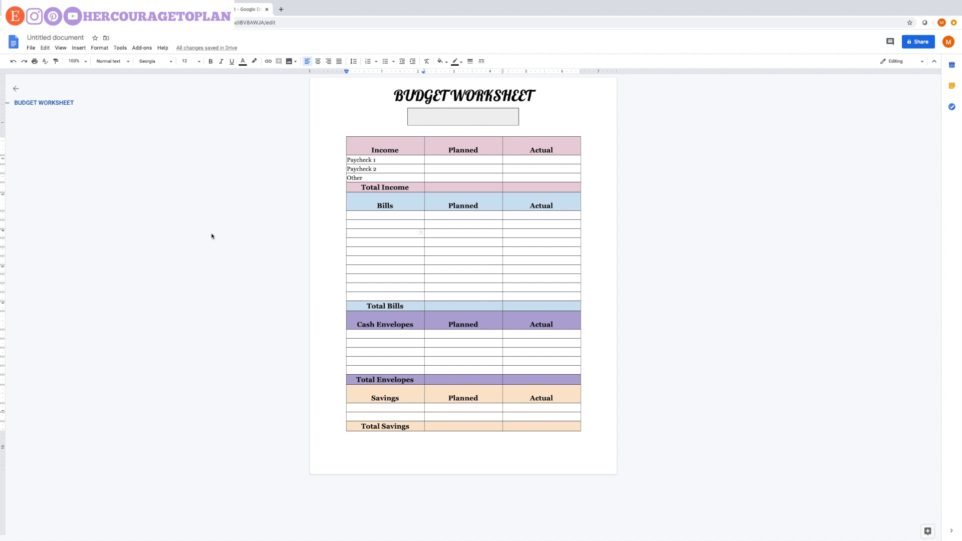
Step: Enter $1000.00 as the planned amount for Paycheck 1 and add a Mortgage bill planned at $502.00 in the first Bills row
{"action": "left_click", "coordinate": [441, 160]}
{"action": "type", "text": "$1000.00"}
{"action": "left_click", "coordinate": [405, 215]}
{"action": "type", "text": "Mortgage"}
{"action": "key", "text": "Tab"}
{"action": "type", "text": "$502.00"}
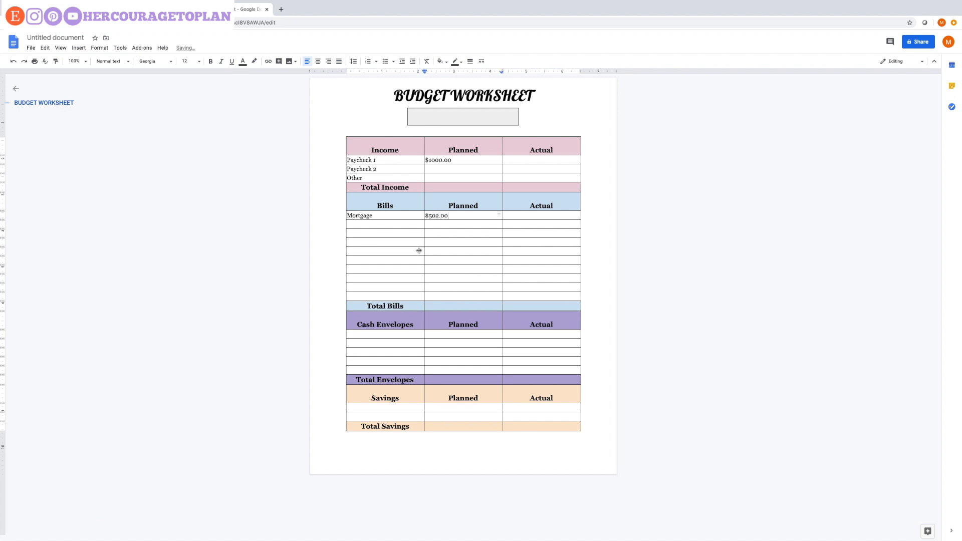